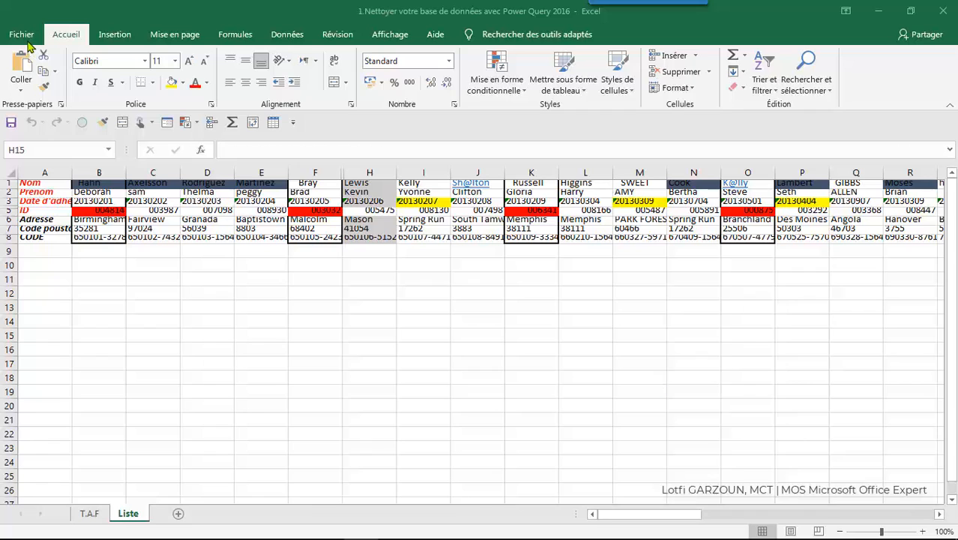
# Check the Excel version and build number in the account's product information and return to the Liste sheet.
pyautogui.click(22, 35)
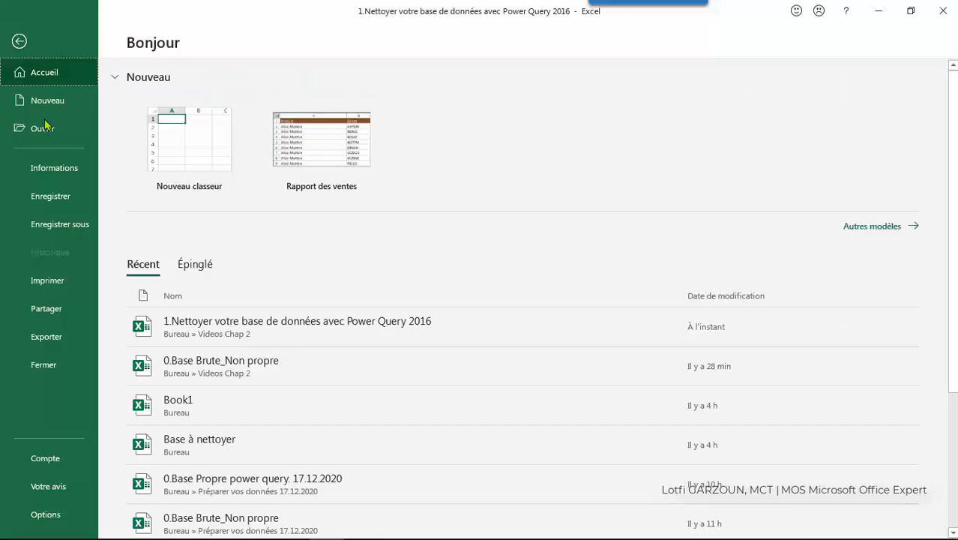
pyautogui.click(68, 463)
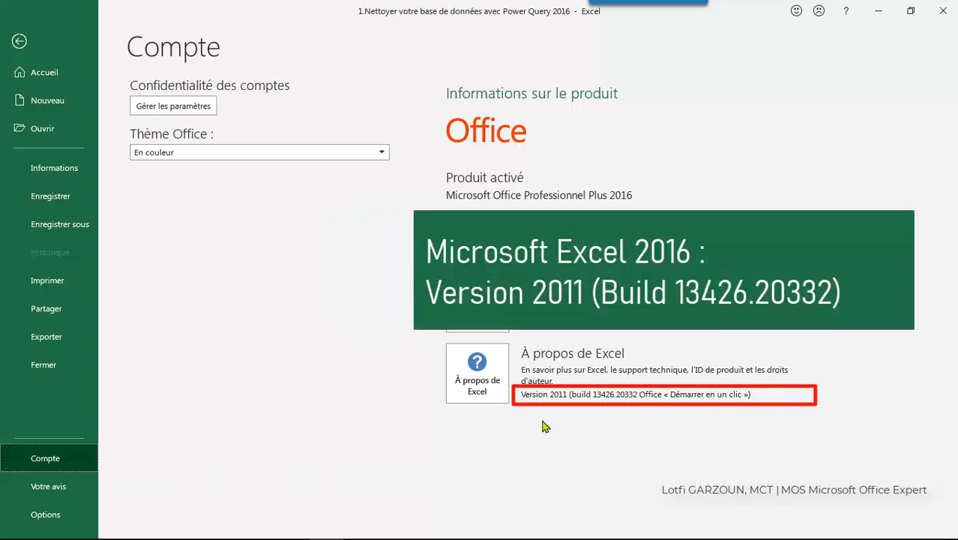
pyautogui.click(19, 42)
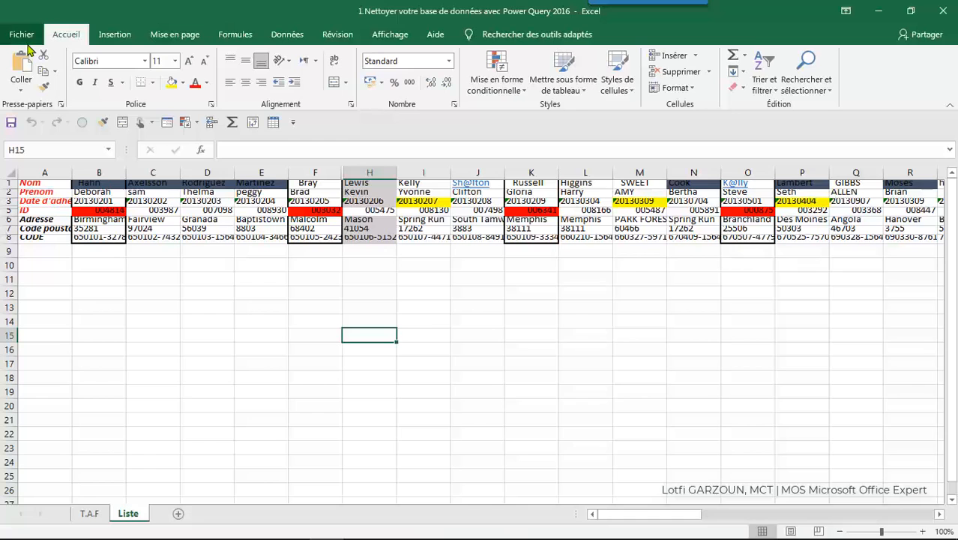
pyautogui.click(275, 383)
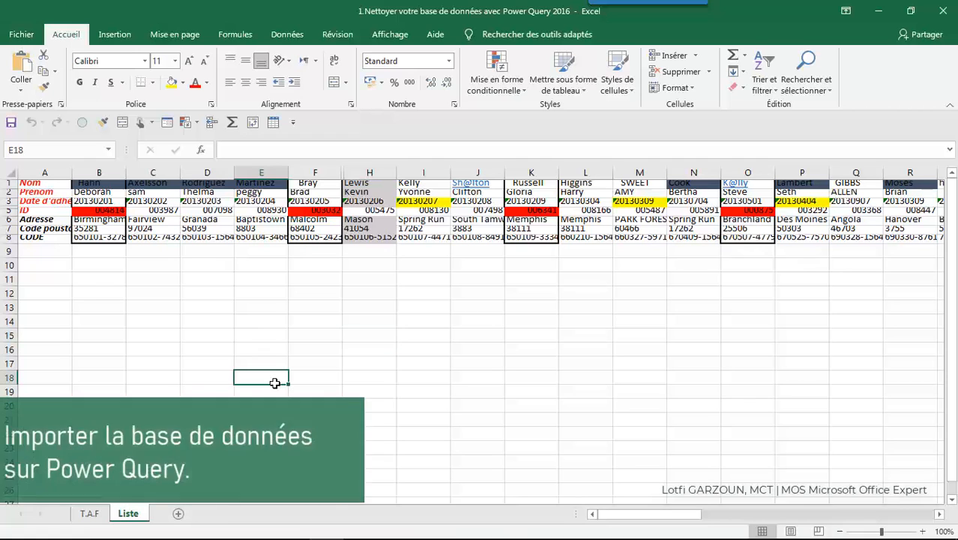
# Load the range A1:AK8 of the Liste sheet into Power Query as a table without headers.
pyautogui.click(49, 184)
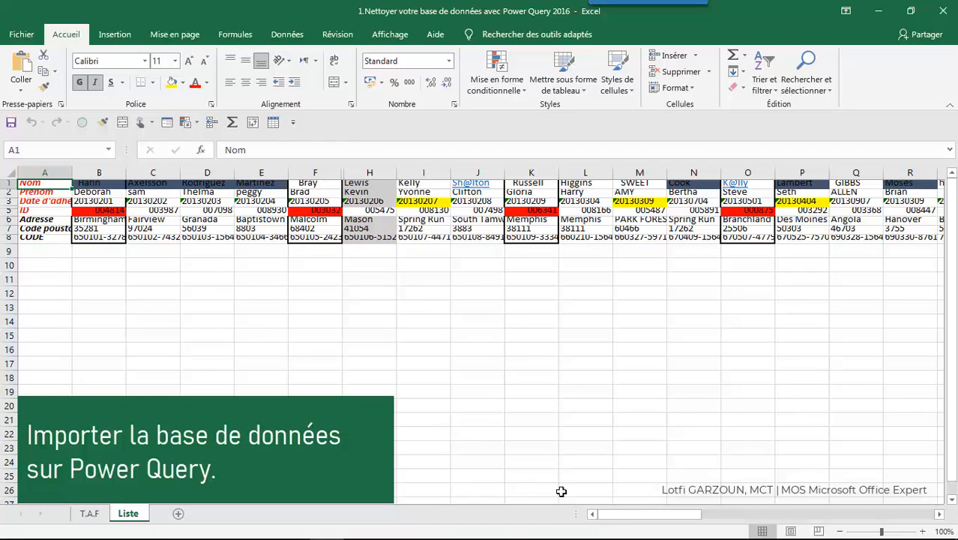
pyautogui.moveTo(615, 517); pyautogui.dragTo(759, 518)
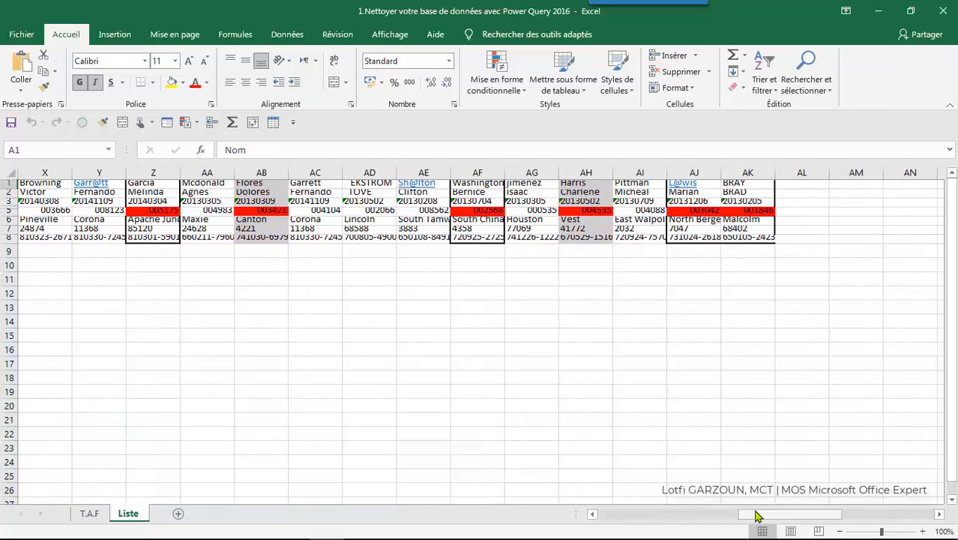
pyautogui.keyDown('shift'); pyautogui.click(759, 238); pyautogui.keyUp('shift')
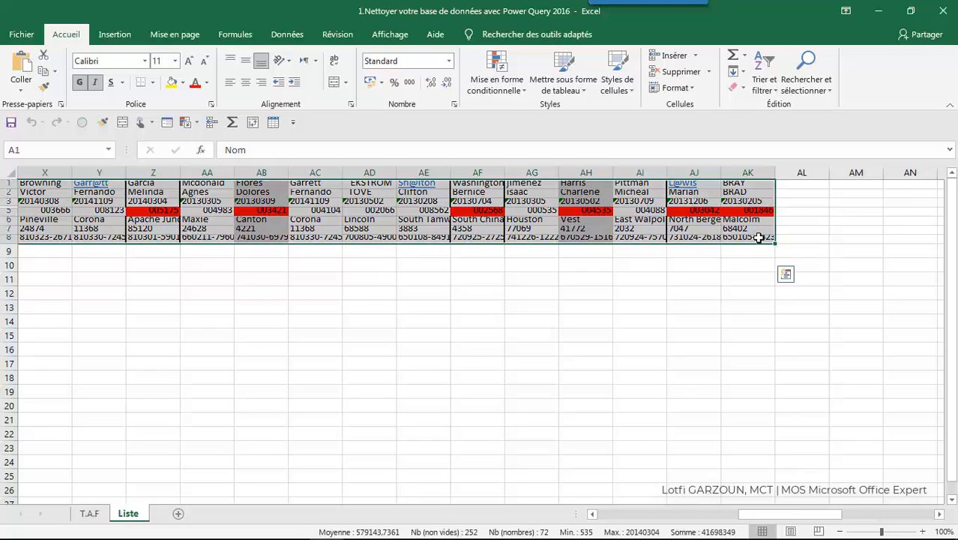
pyautogui.click(287, 37)
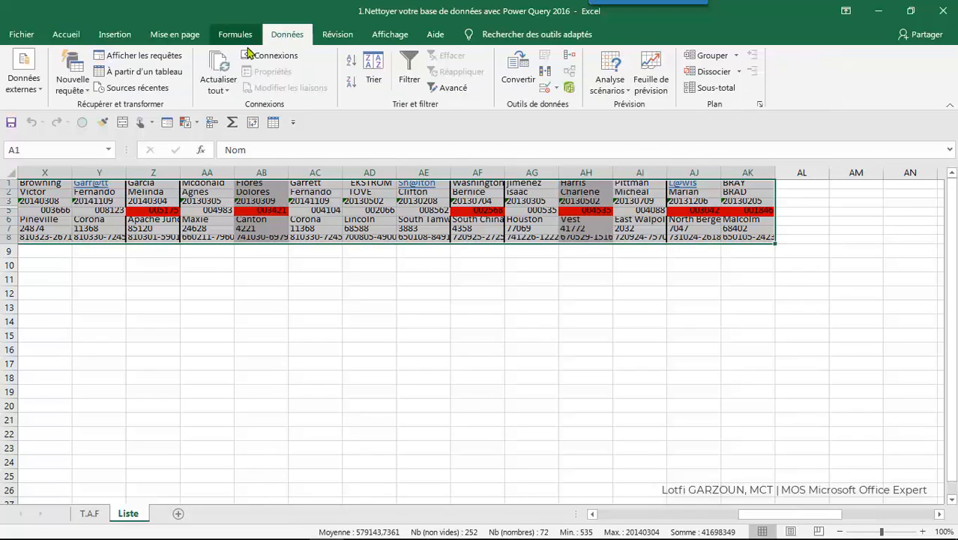
pyautogui.click(171, 75)
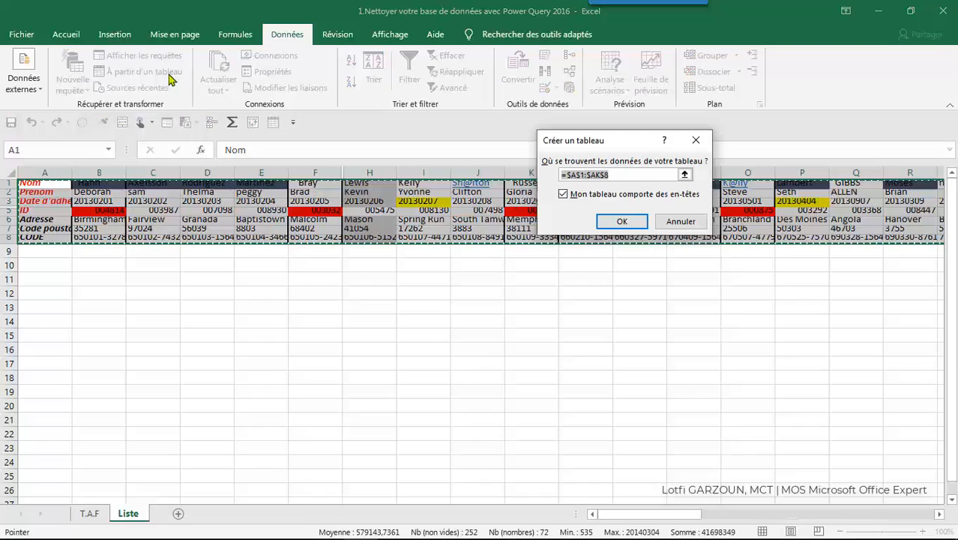
pyautogui.click(563, 197)
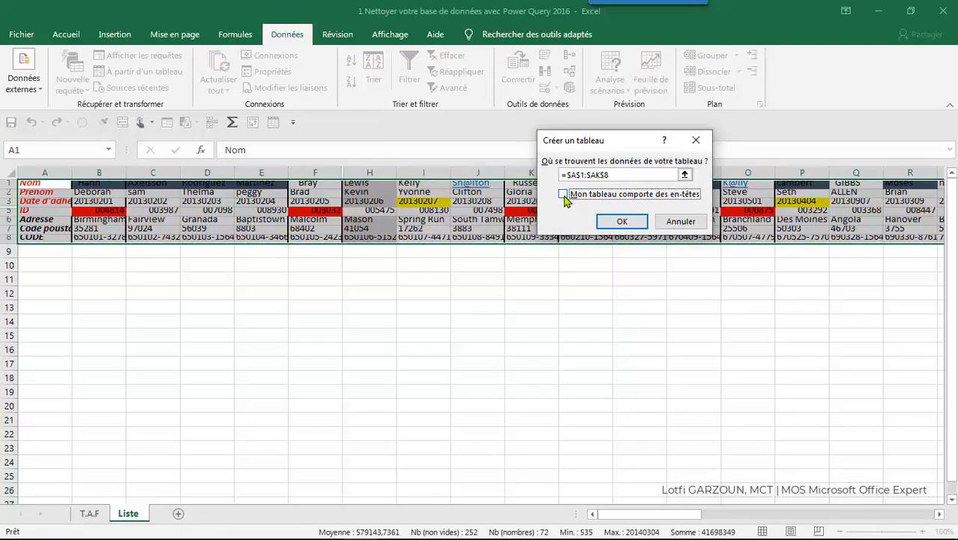
pyautogui.click(620, 224)
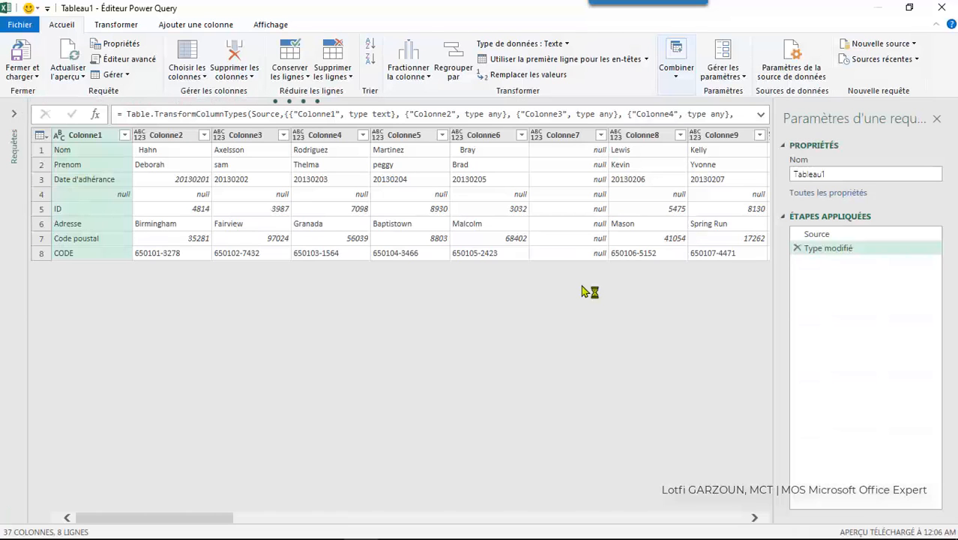
# Rename the query as Base Propre_PQ.
pyautogui.moveTo(827, 177); pyautogui.dragTo(789, 179)
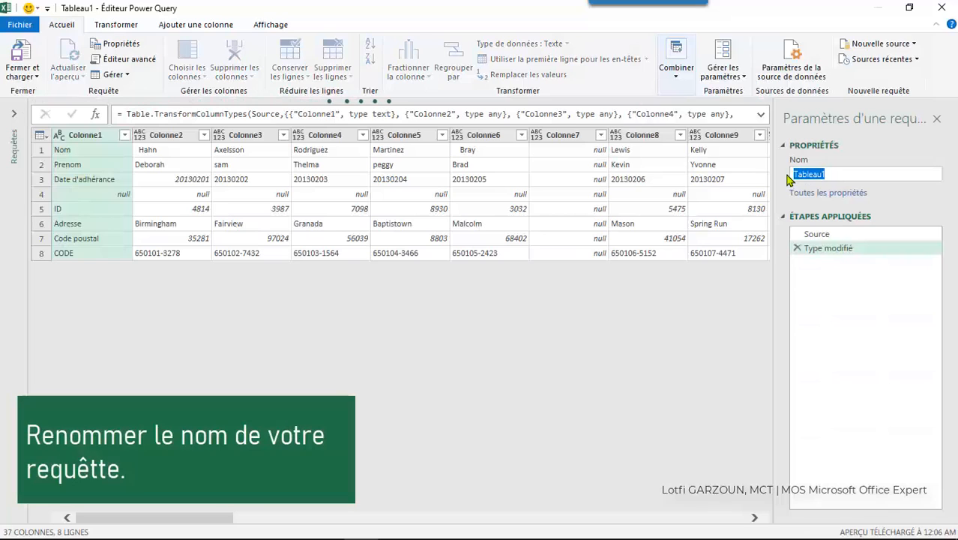
pyautogui.write('Base')
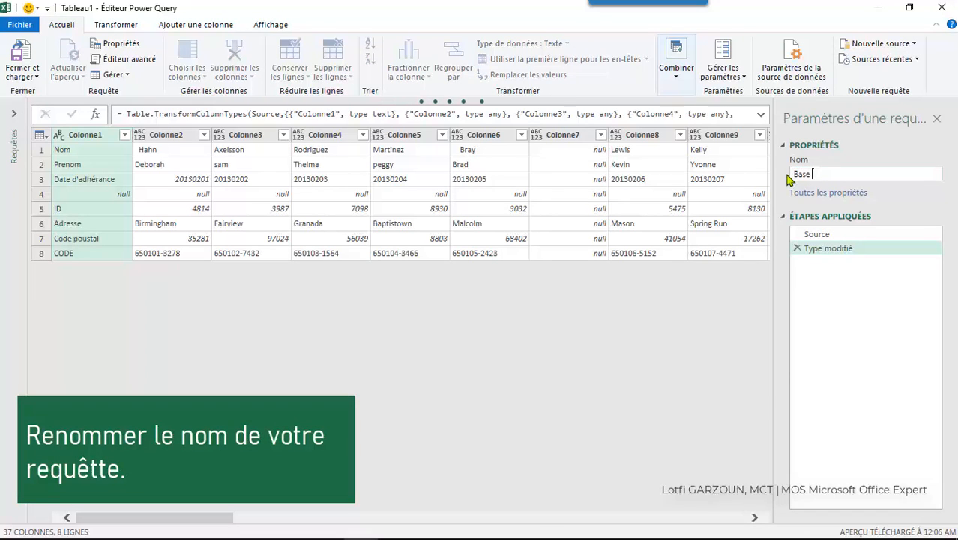
pyautogui.write(' Propre')
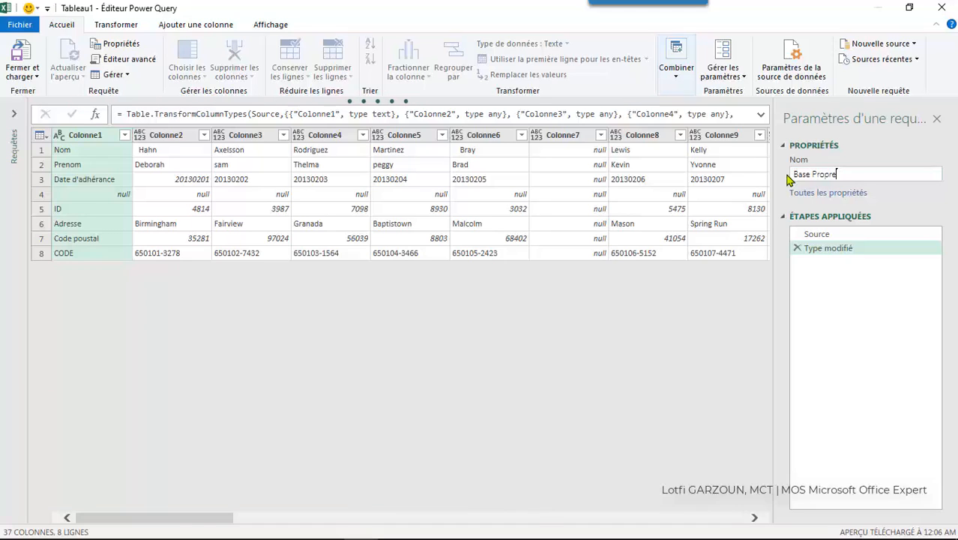
pyautogui.write('_PQ')
pyautogui.click(637, 327)
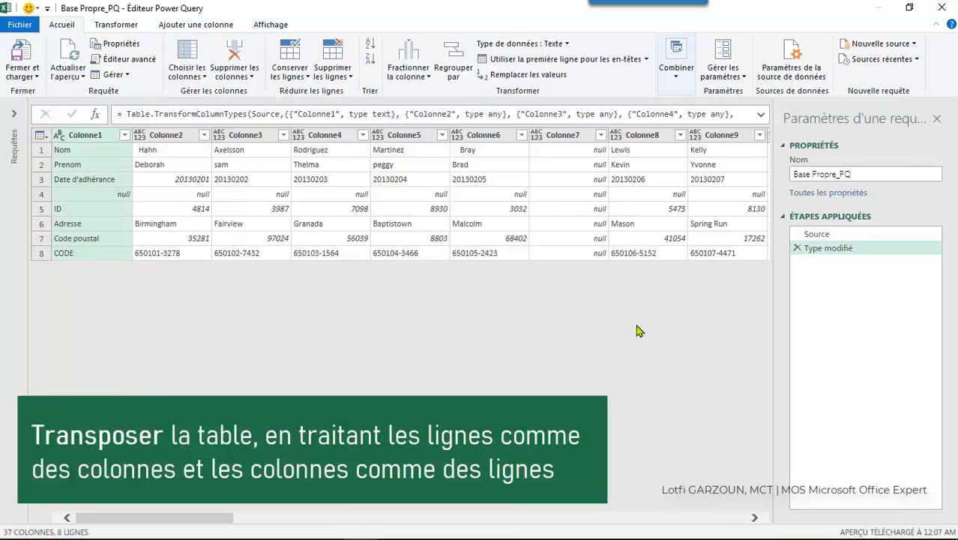
# Transpose the table so rows become columns, and use its first row as column headers.
pyautogui.click(125, 27)
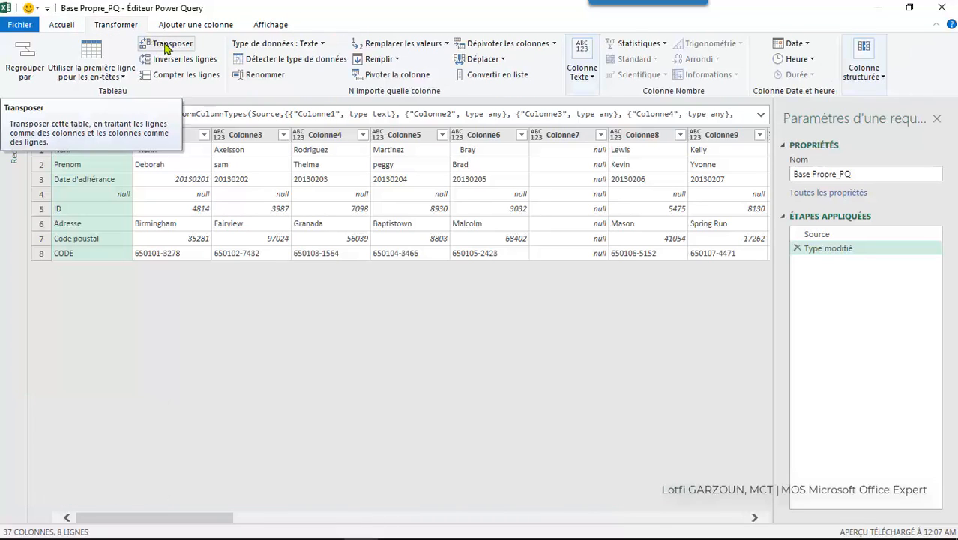
pyautogui.click(166, 47)
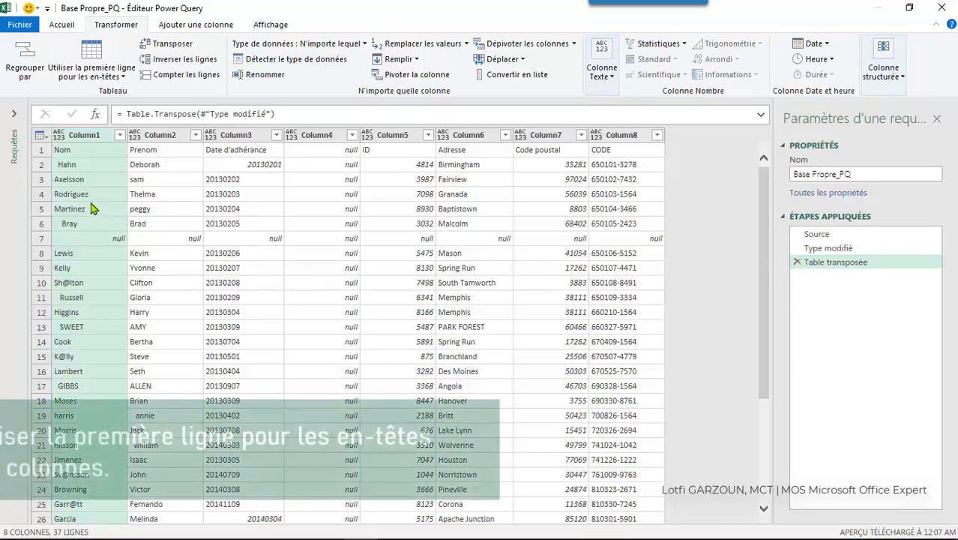
pyautogui.click(46, 138)
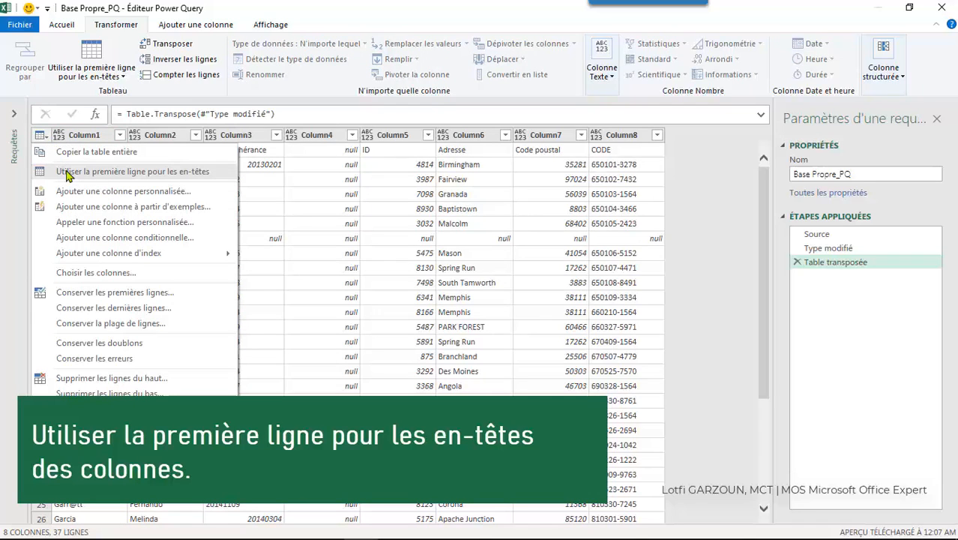
pyautogui.click(67, 173)
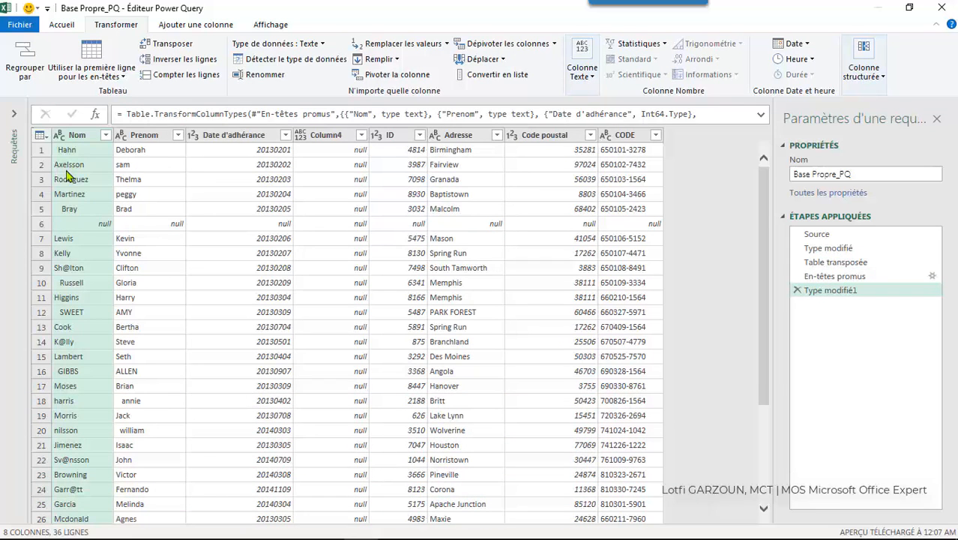
# Exclude the empty Column4 from the columns to keep and remove the blank rows from the table.
pyautogui.click(63, 27)
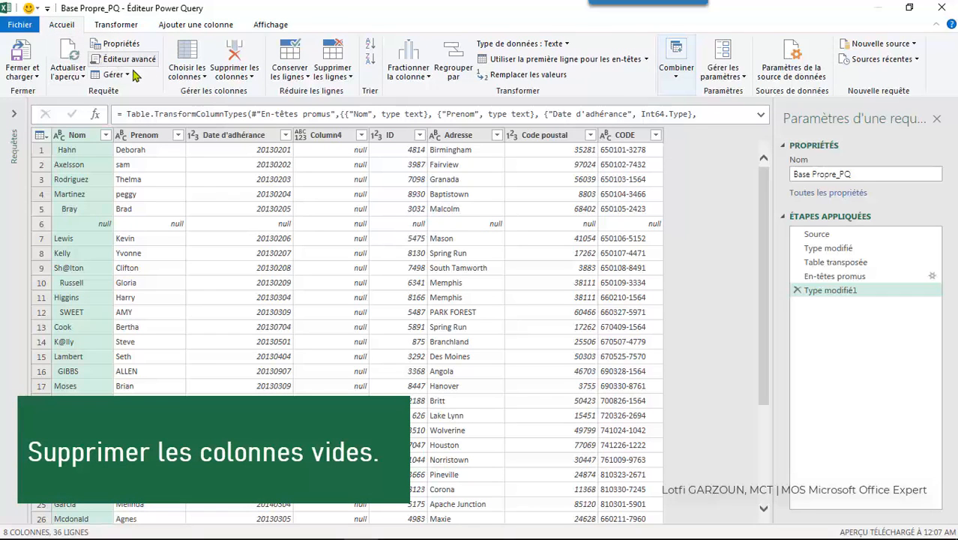
pyautogui.click(188, 57)
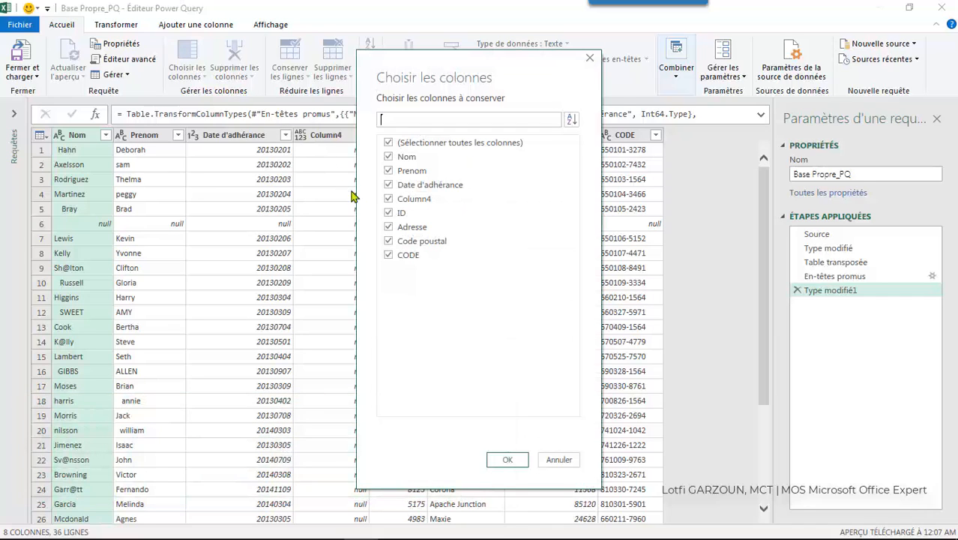
pyautogui.click(388, 199)
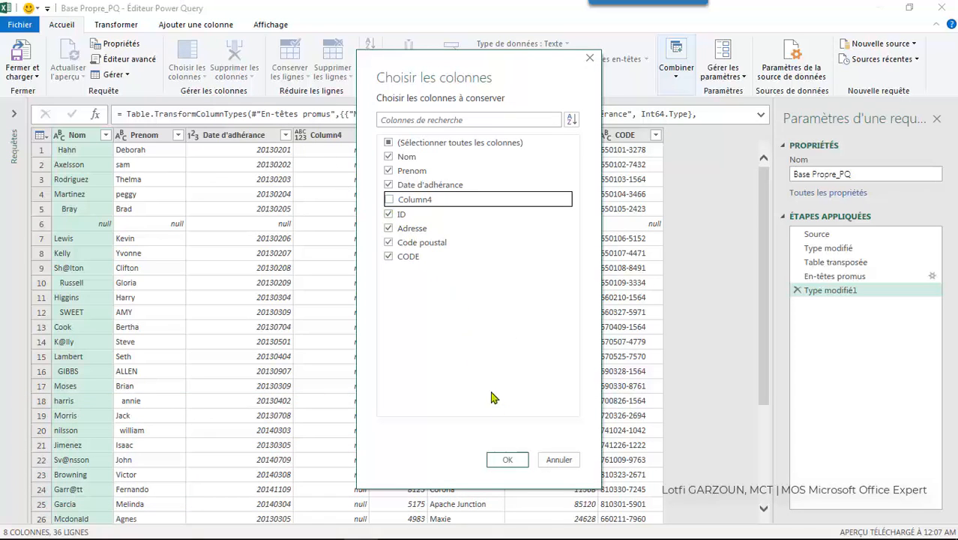
pyautogui.click(502, 459)
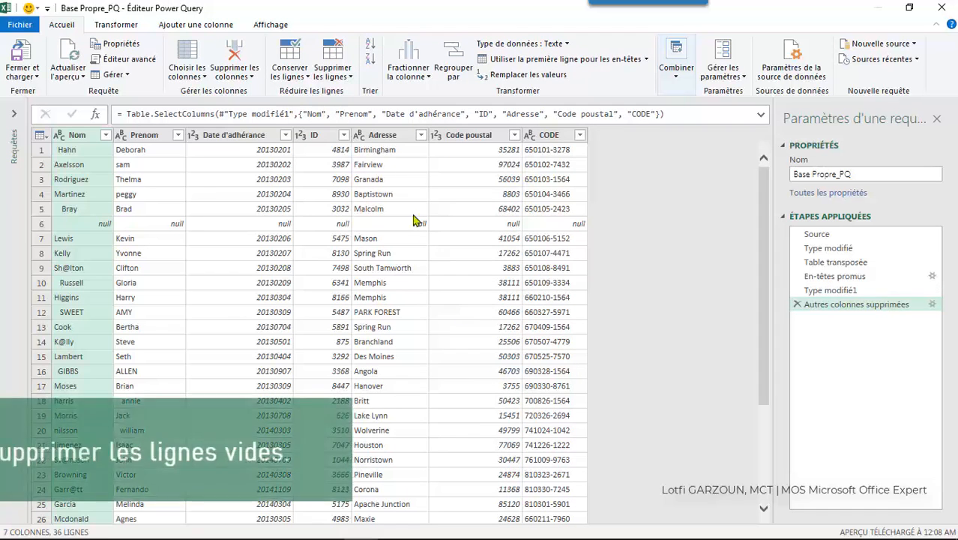
pyautogui.click(350, 83)
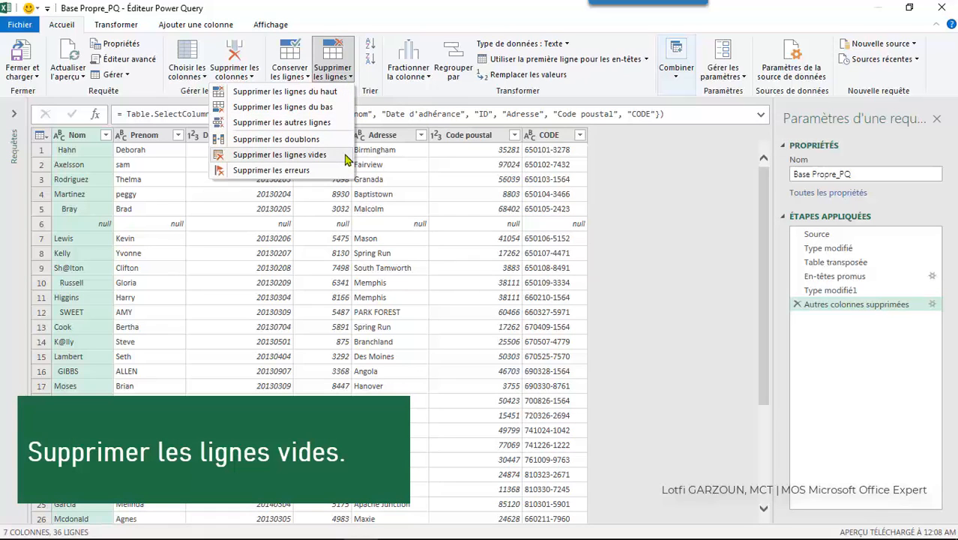
pyautogui.click(341, 155)
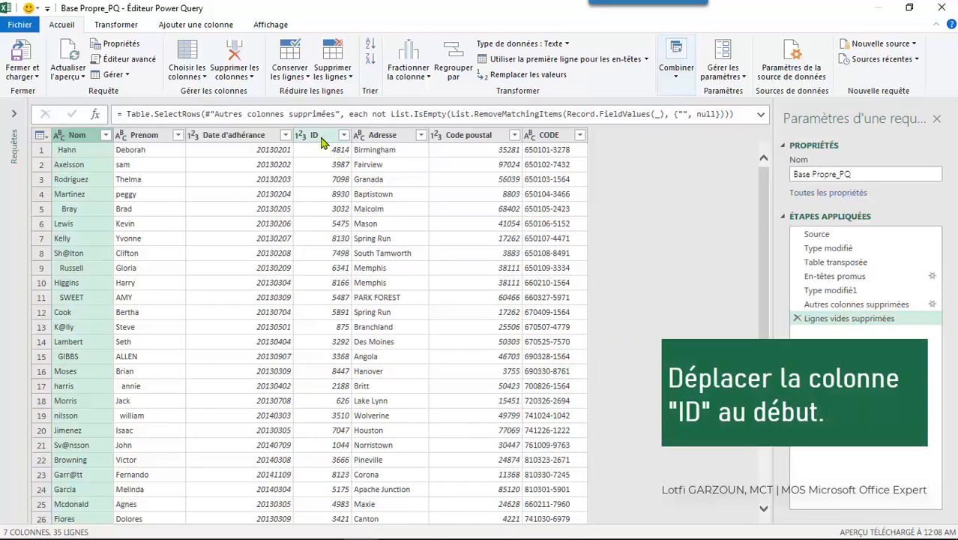
# Move the ID column to the beginning of the table.
pyautogui.click(322, 135)
pyautogui.rightClick(321, 138)
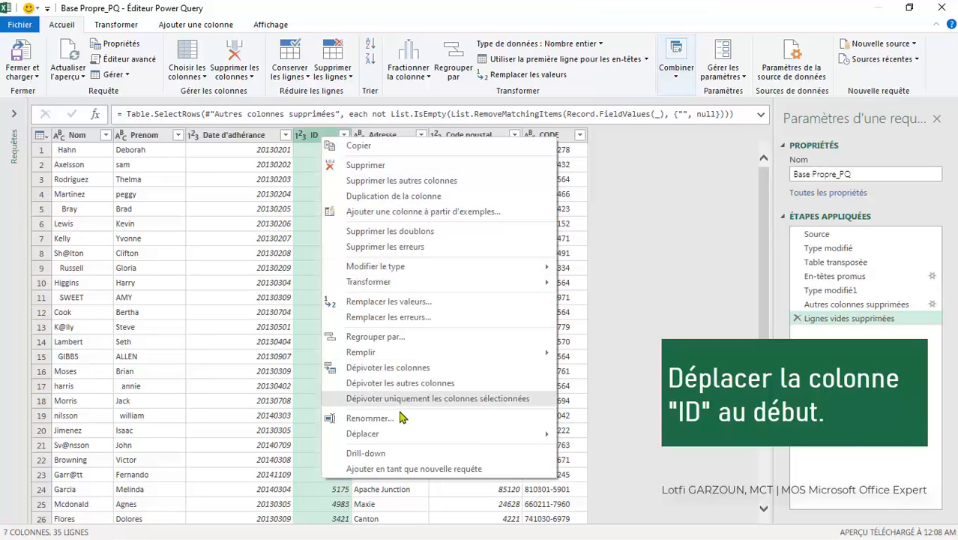
pyautogui.moveTo(416, 435)
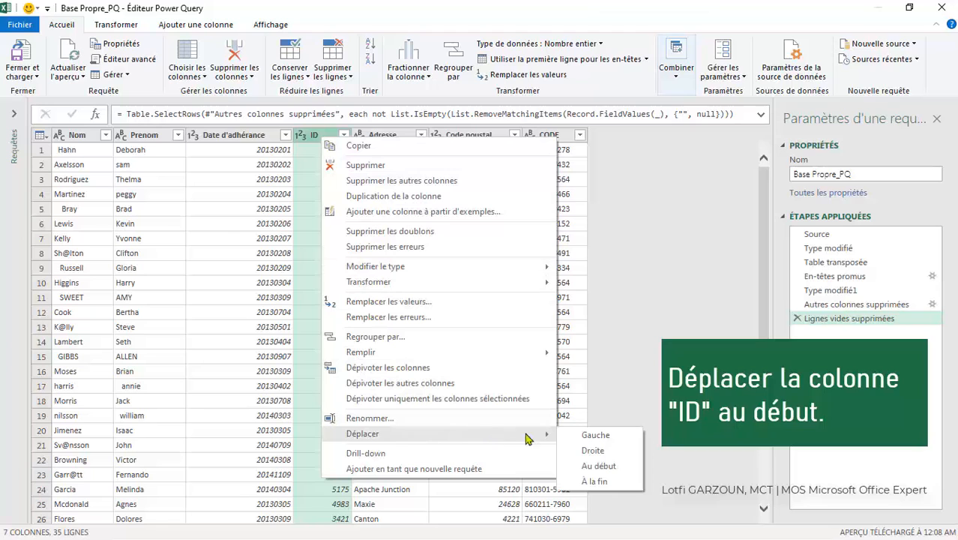
pyautogui.click(589, 466)
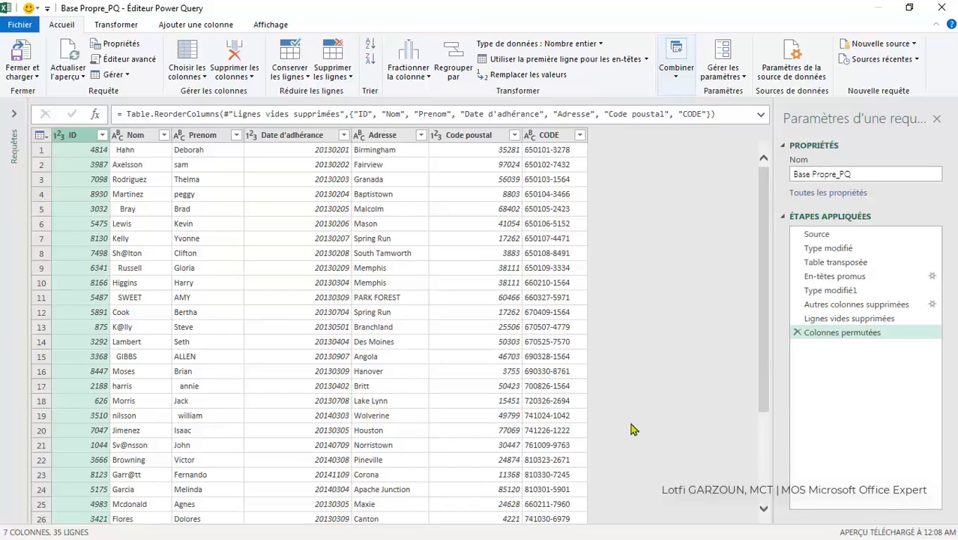
# Trim the unneeded spaces from the text in the Nom and Prenom columns.
pyautogui.click(135, 138)
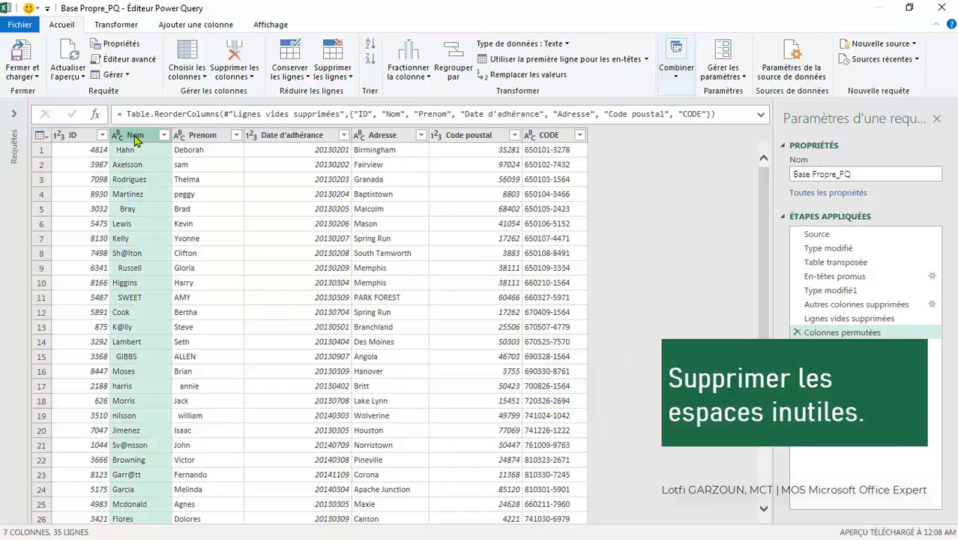
pyautogui.keyDown('ctrl'); pyautogui.click(186, 139); pyautogui.keyUp('ctrl')
pyautogui.rightClick(196, 141)
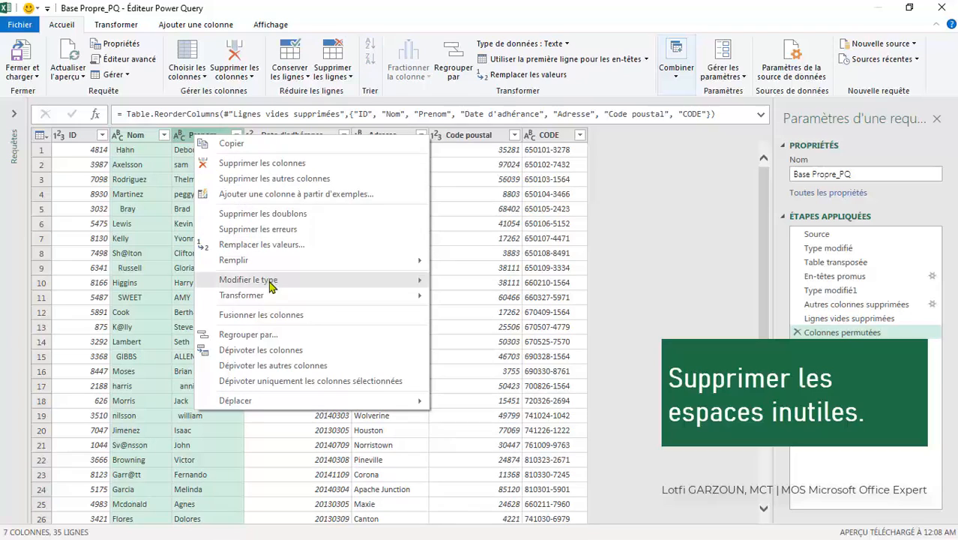
pyautogui.moveTo(333, 297)
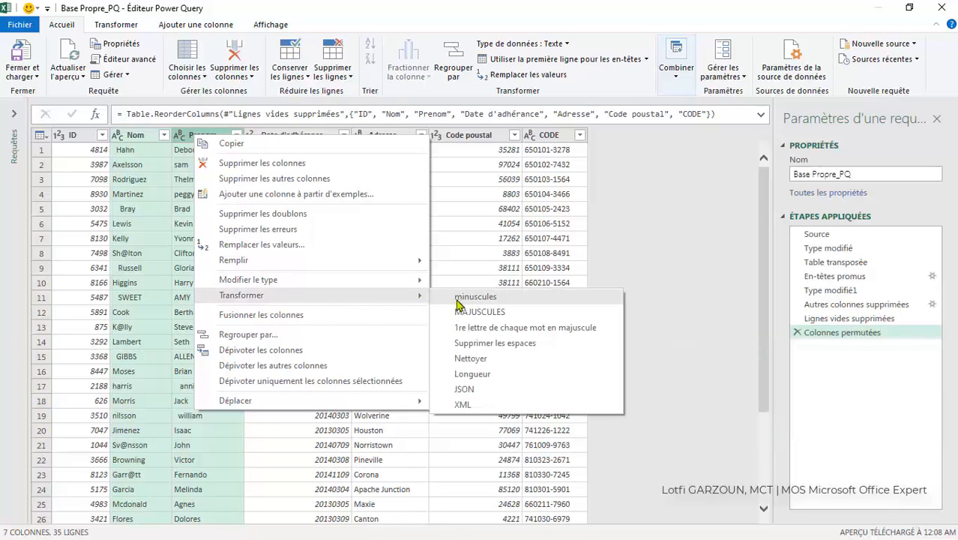
pyautogui.click(467, 345)
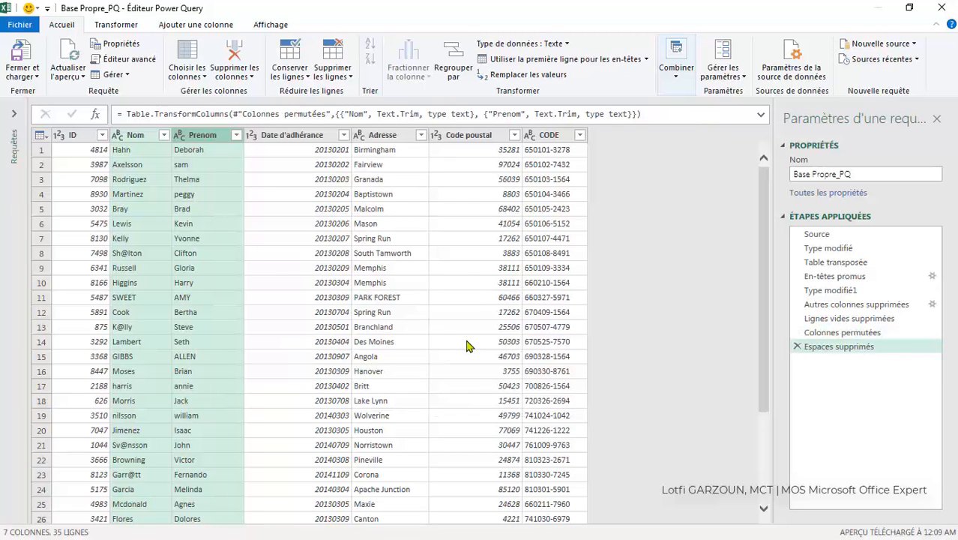
# Transform the text of the Nom column to uppercase.
pyautogui.click(136, 143)
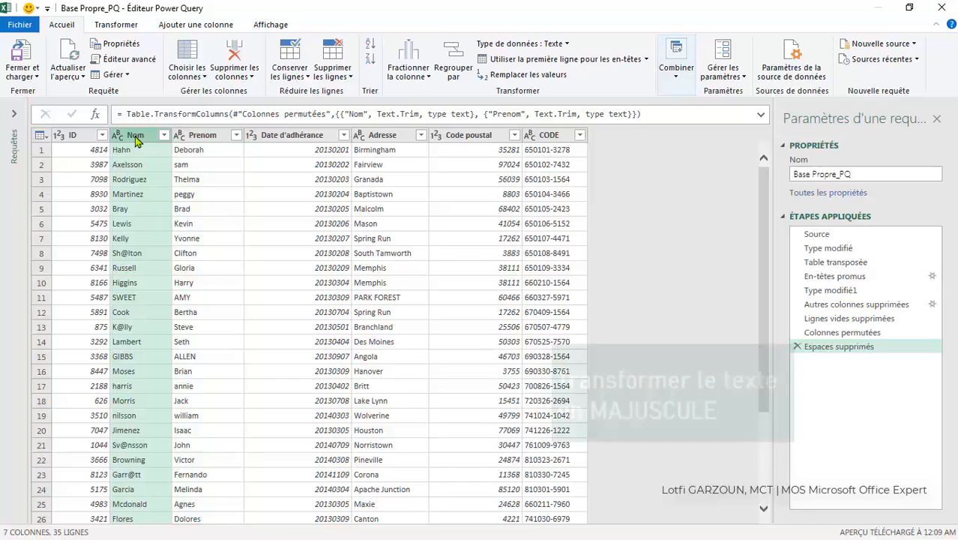
pyautogui.rightClick(136, 143)
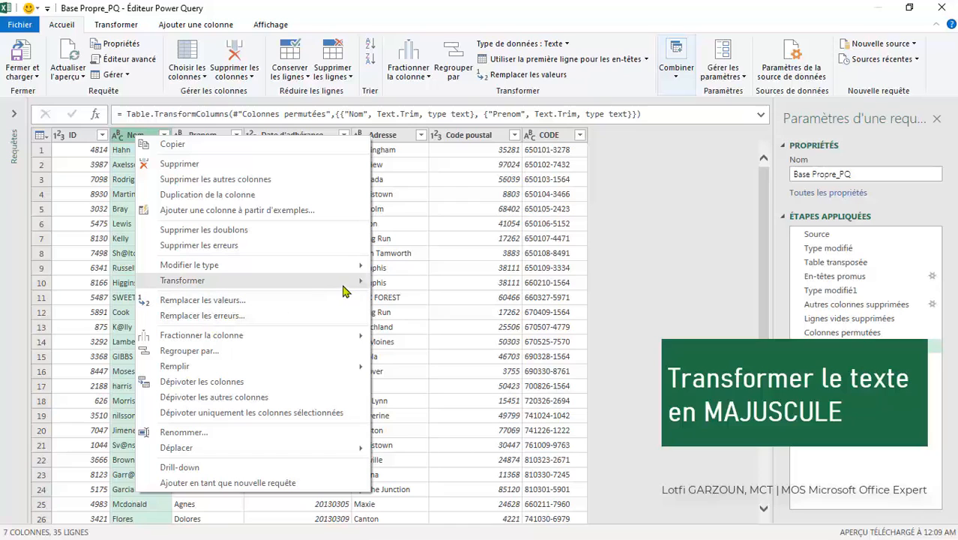
pyautogui.moveTo(346, 284)
pyautogui.click(396, 298)
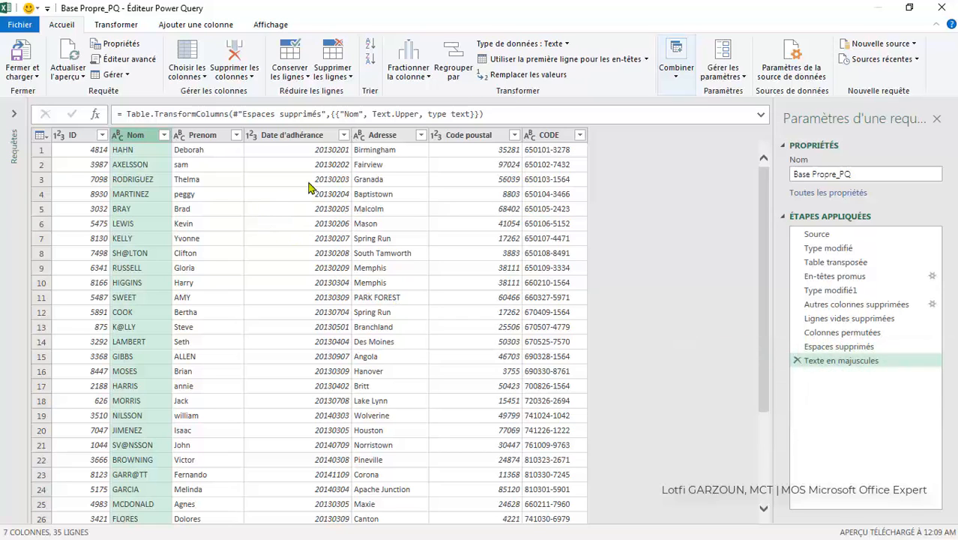
# Replace every "@" with "E" in the Nom column.
pyautogui.click(527, 76)
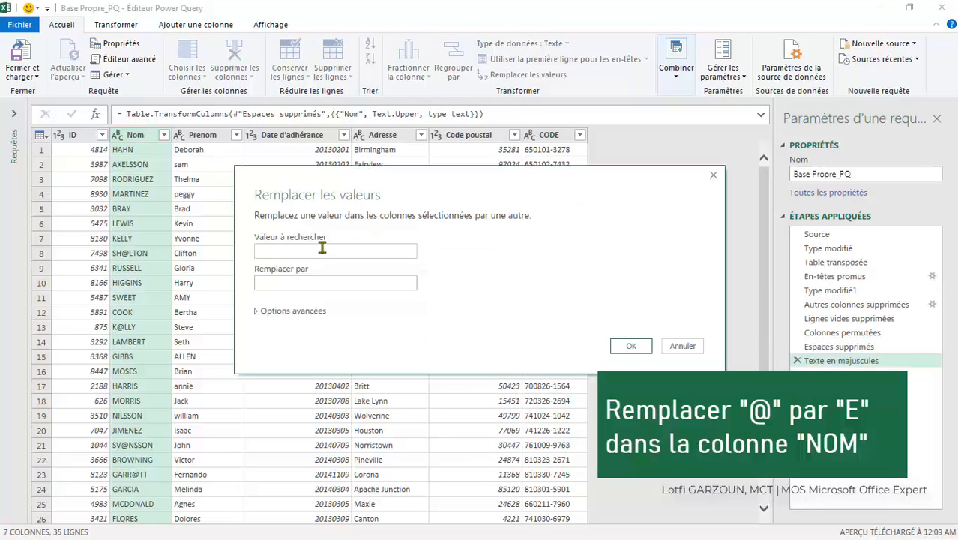
pyautogui.click(317, 247)
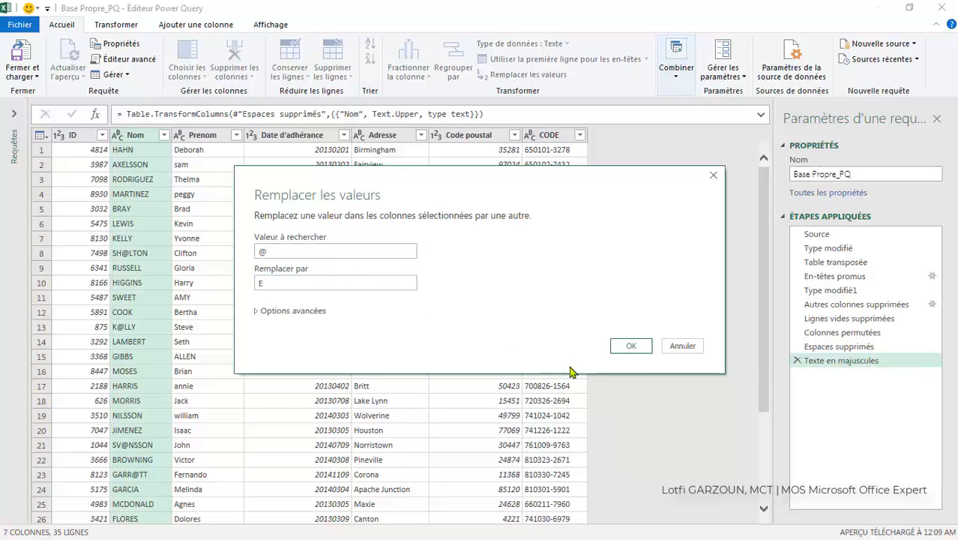
pyautogui.click(630, 346)
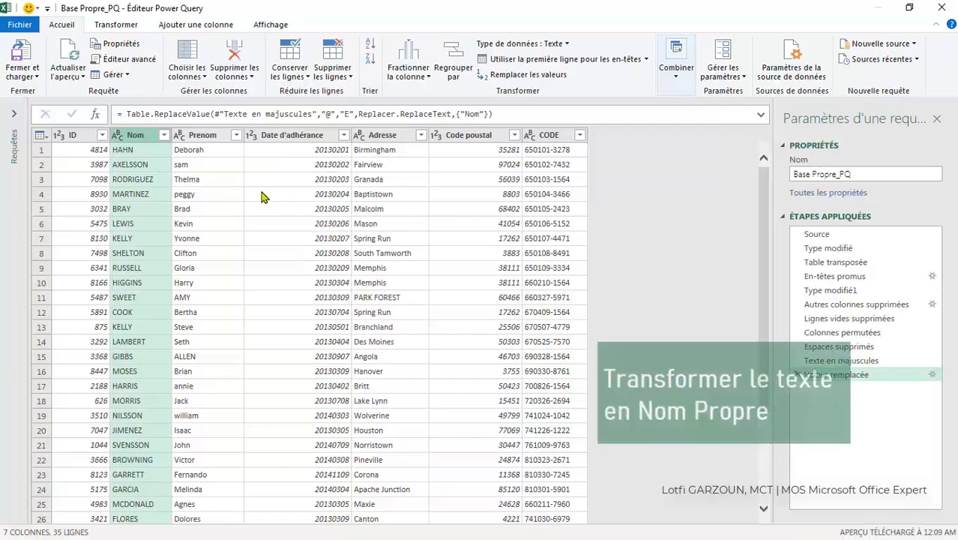
# Capitalize the first letter of each word in the Prenom column.
pyautogui.click(201, 137)
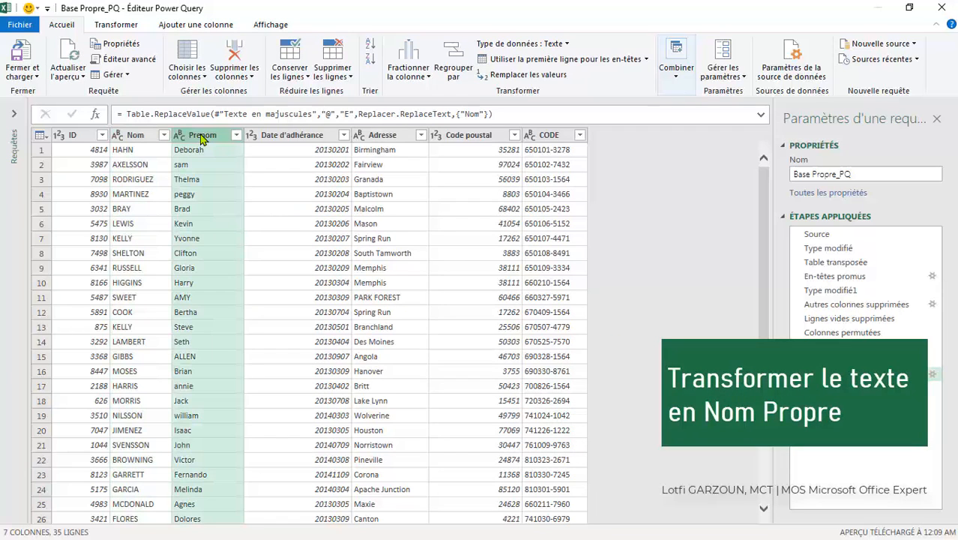
pyautogui.rightClick(200, 139)
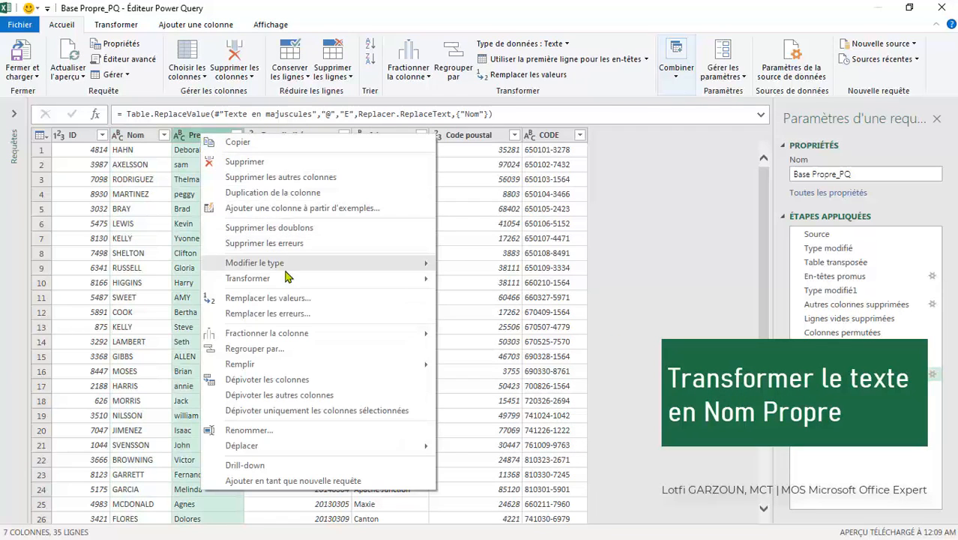
pyautogui.moveTo(292, 287)
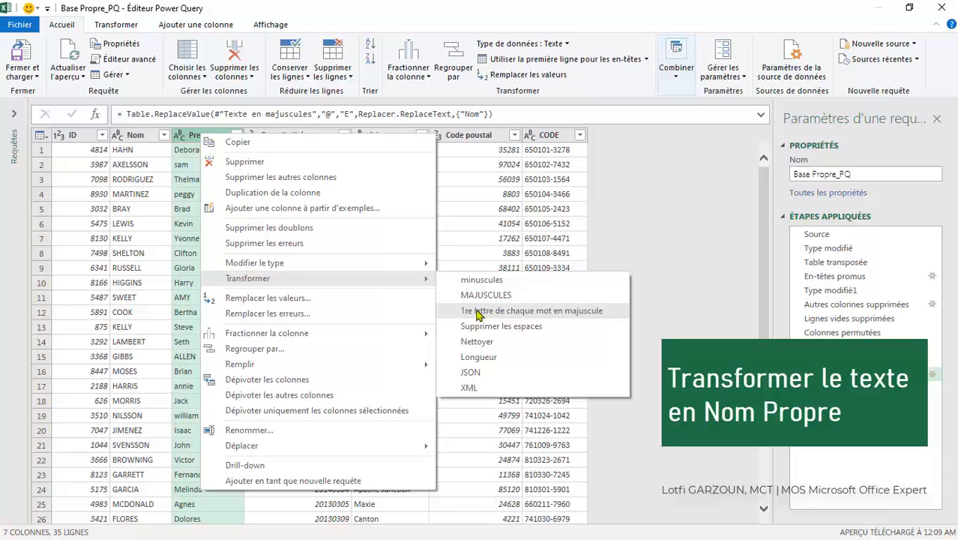
pyautogui.click(478, 311)
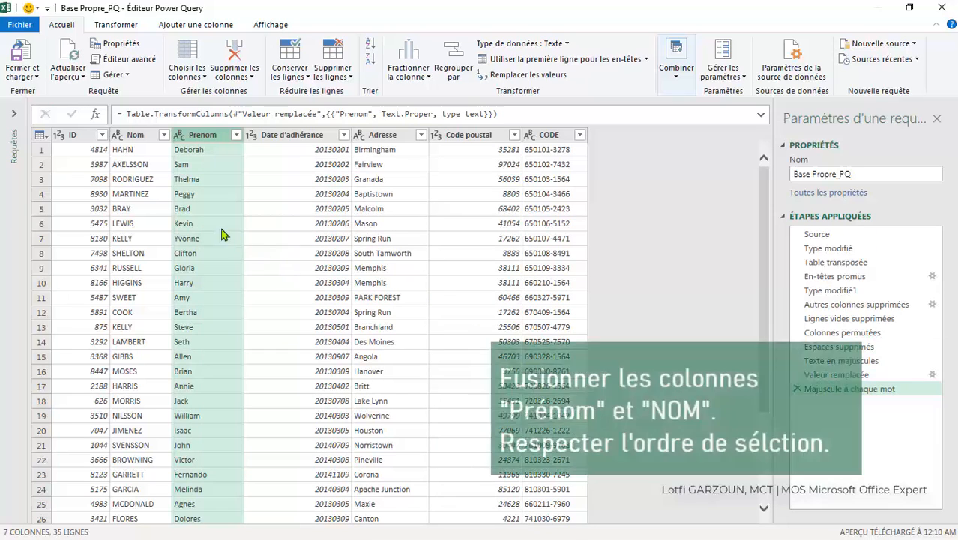
# Merge the Prenom and Nom columns, in that order, with a space separator into a column named "Prénom Nom".
pyautogui.keyDown('ctrl'); pyautogui.click(137, 140); pyautogui.keyUp('ctrl')
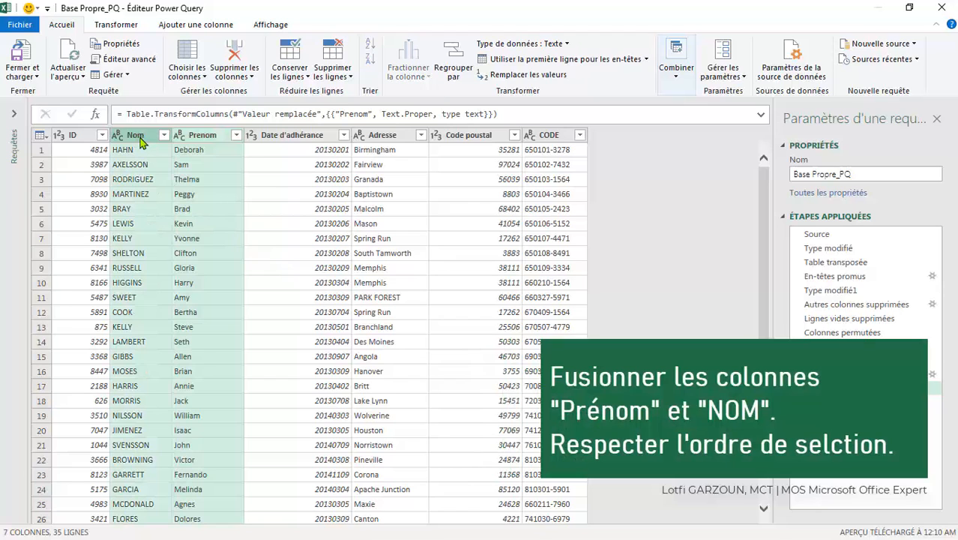
pyautogui.rightClick(142, 144)
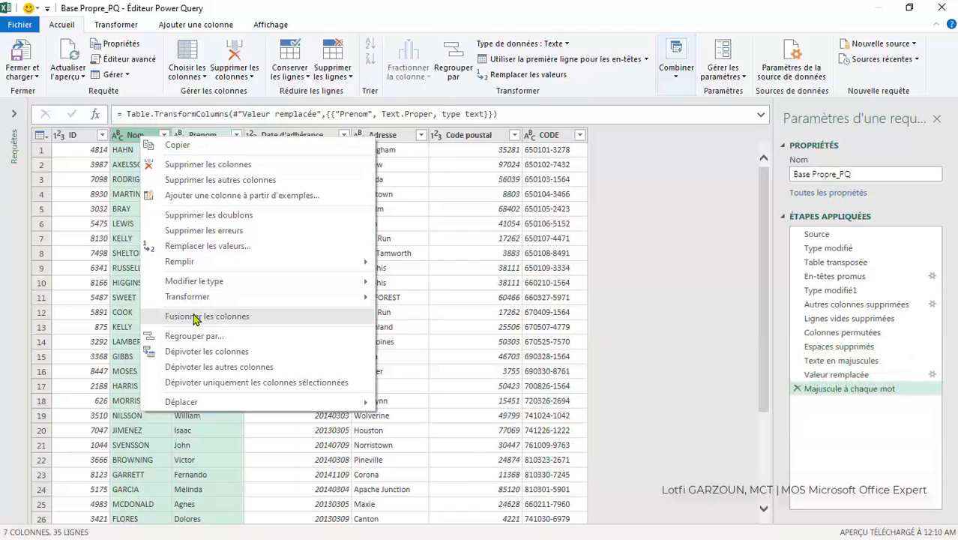
pyautogui.click(195, 316)
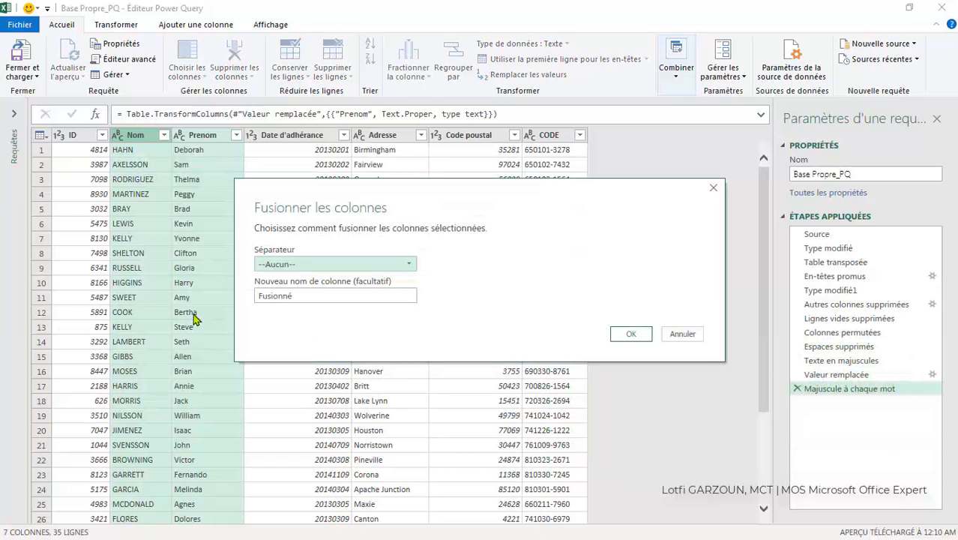
pyautogui.click(300, 270)
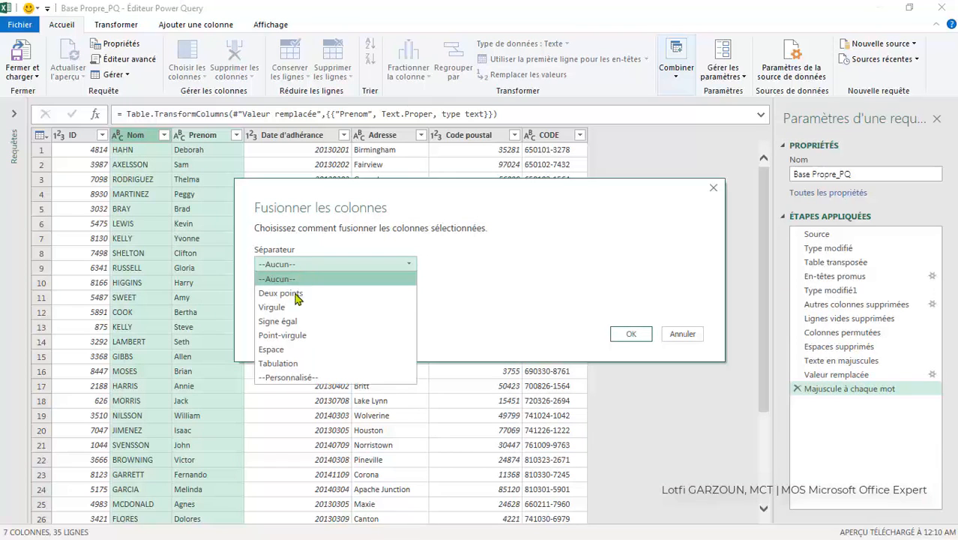
pyautogui.click(285, 349)
pyautogui.moveTo(291, 297); pyautogui.dragTo(240, 298)
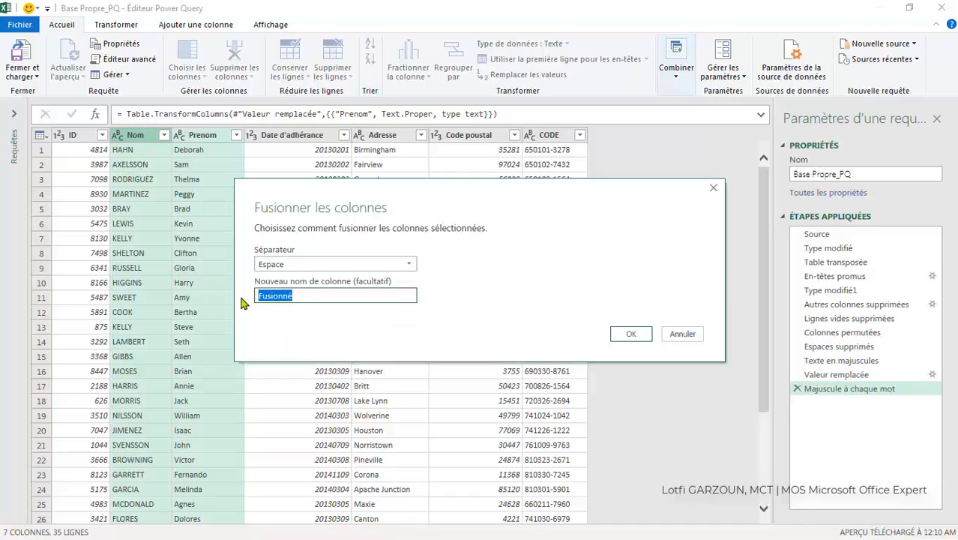
pyautogui.write('Prénom')
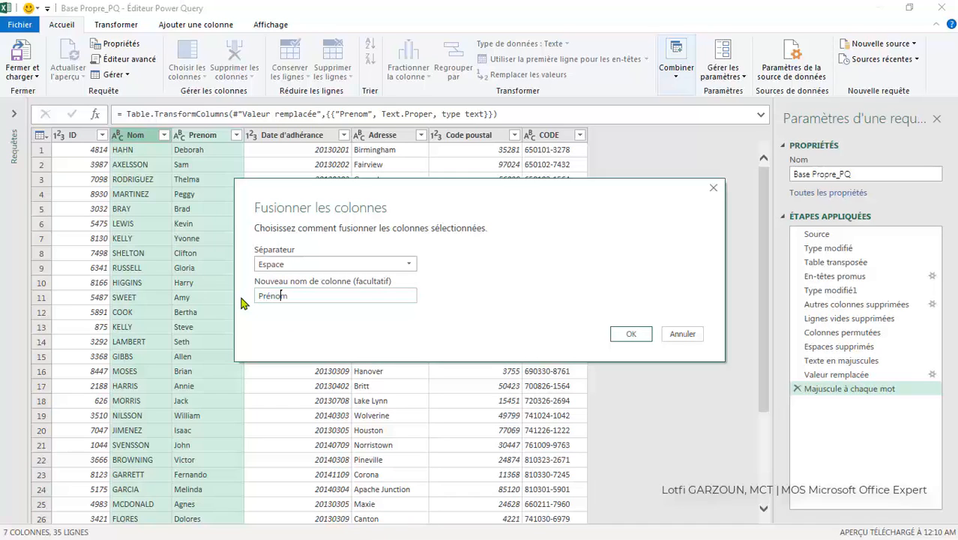
pyautogui.write(' Nom')
pyautogui.click(632, 334)
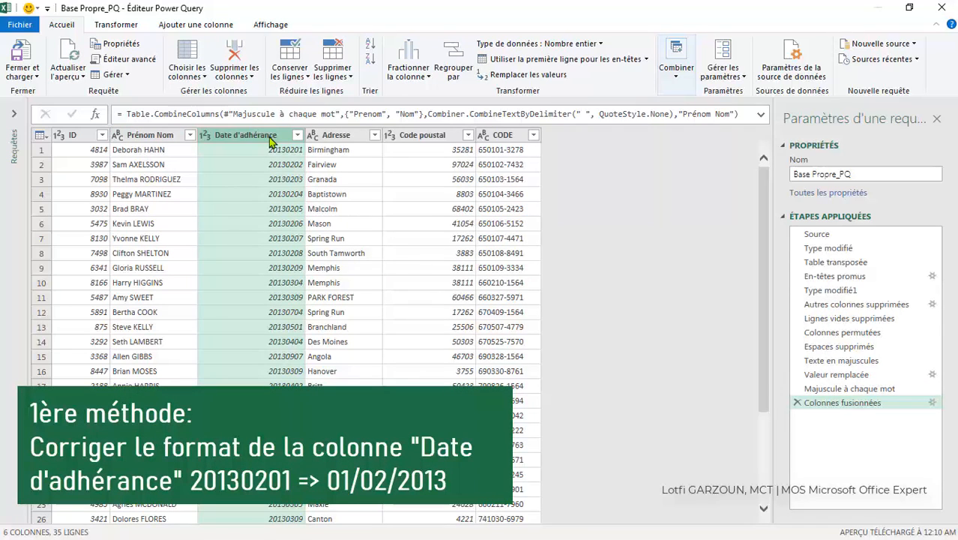
# Change the data type of the Date d'adhérance column to Texte.
pyautogui.rightClick(272, 143)
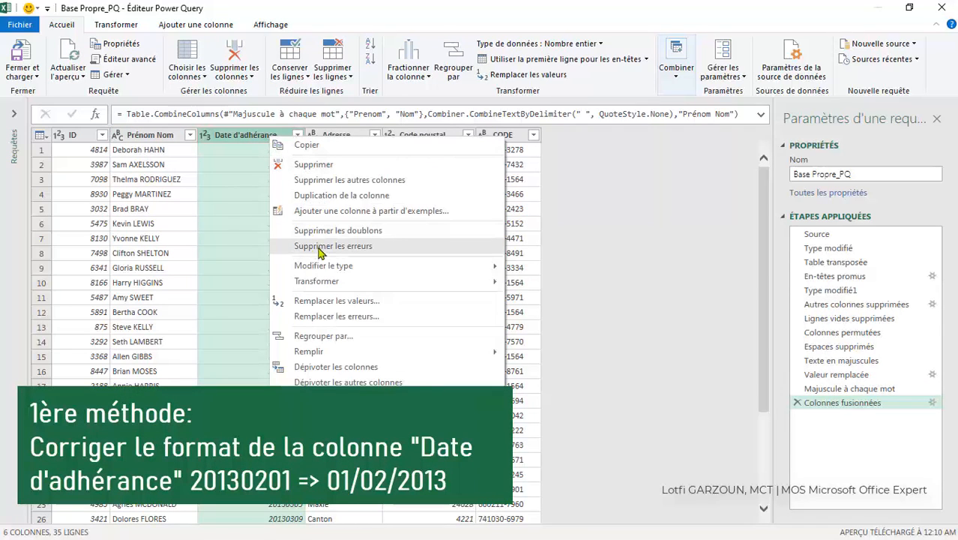
pyautogui.moveTo(327, 272)
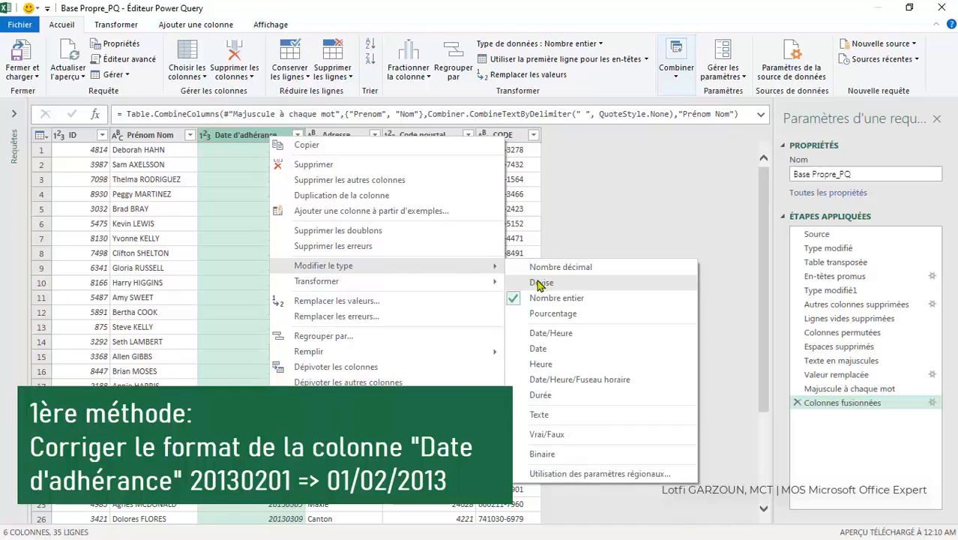
pyautogui.click(545, 416)
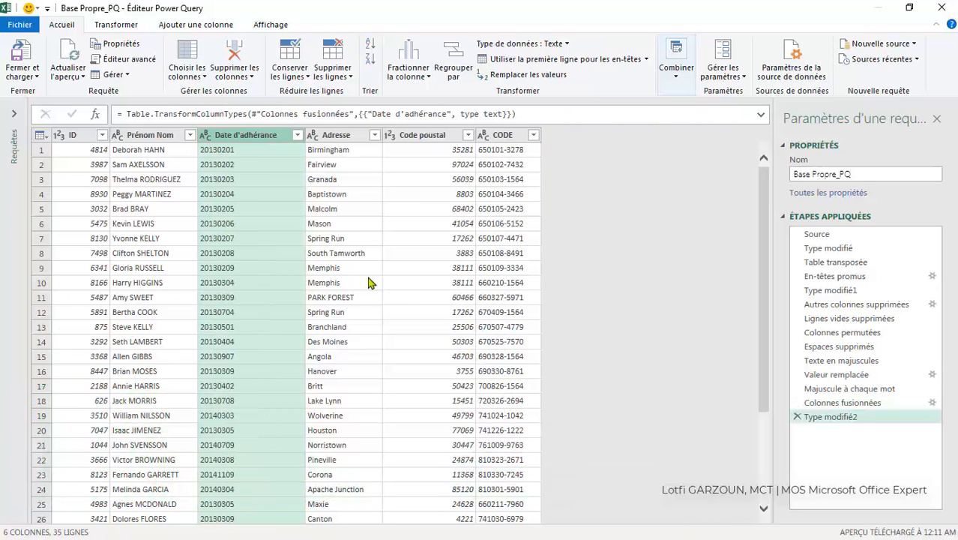
# Trim the spaces in the Date d'adhérance column and set its data type to Date.
pyautogui.rightClick(228, 141)
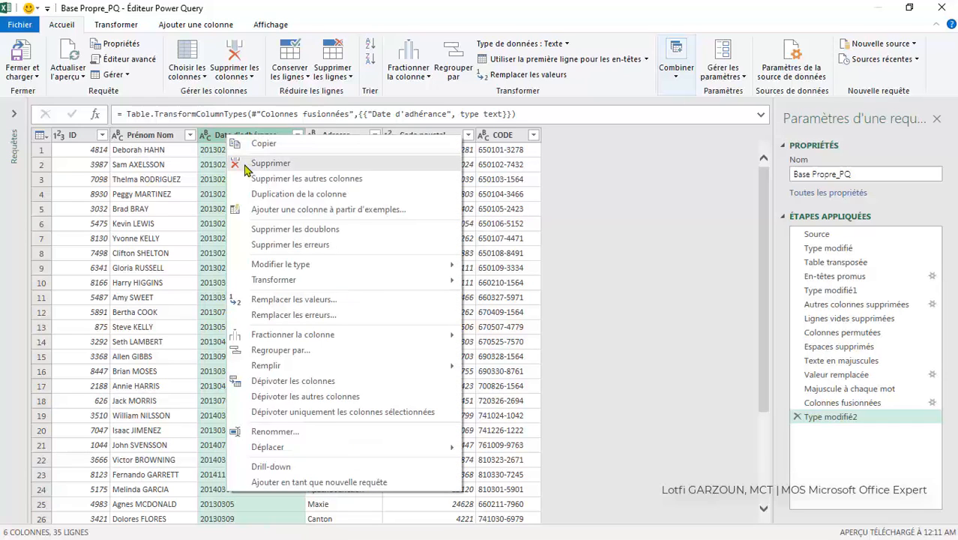
pyautogui.moveTo(281, 282)
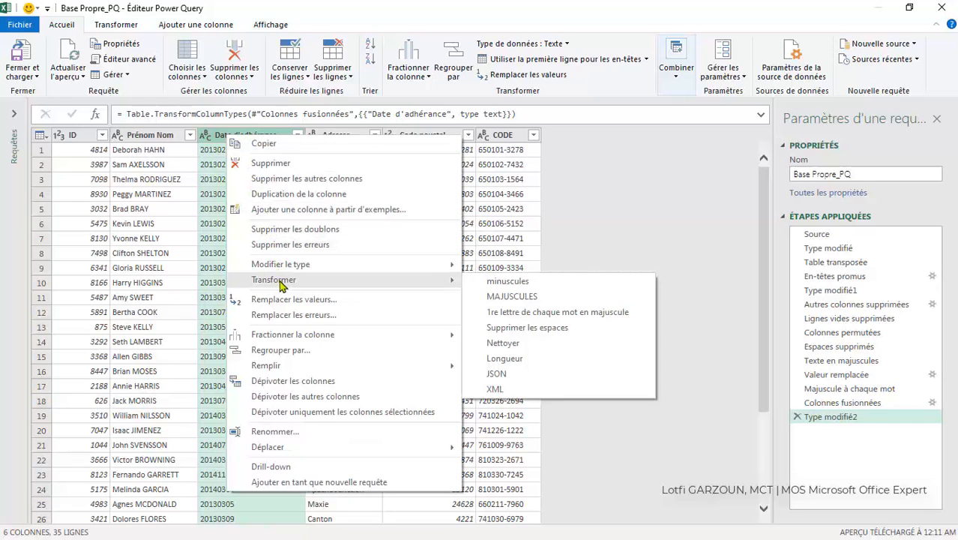
pyautogui.click(494, 328)
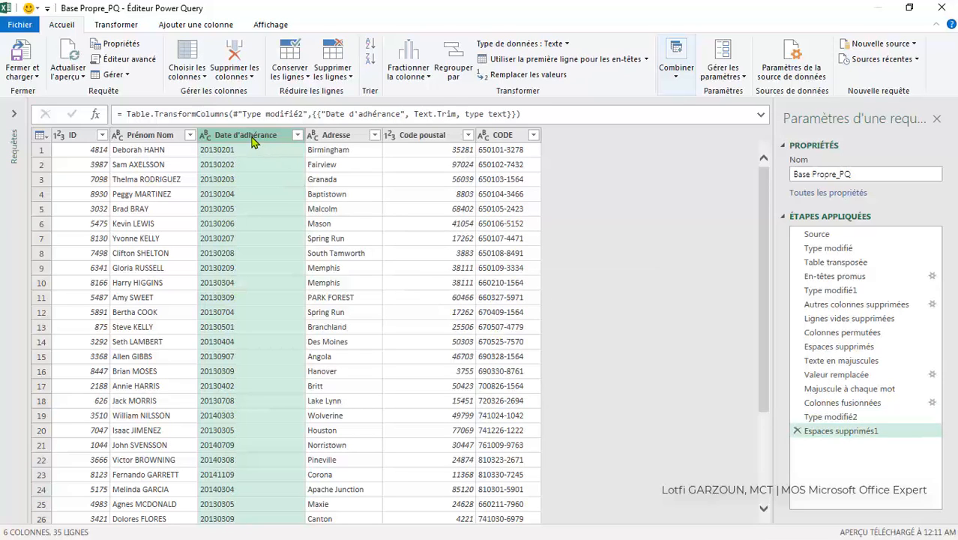
pyautogui.click(206, 135)
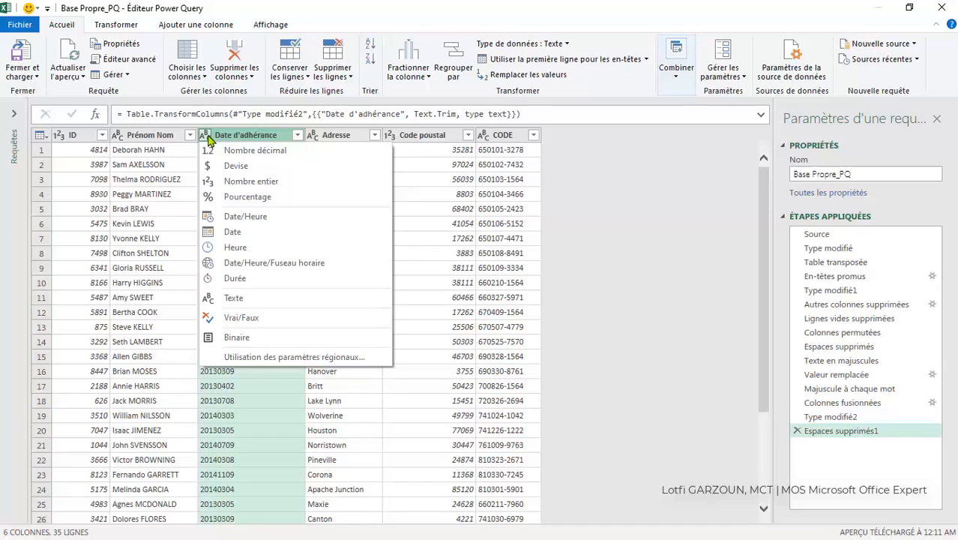
pyautogui.click(233, 232)
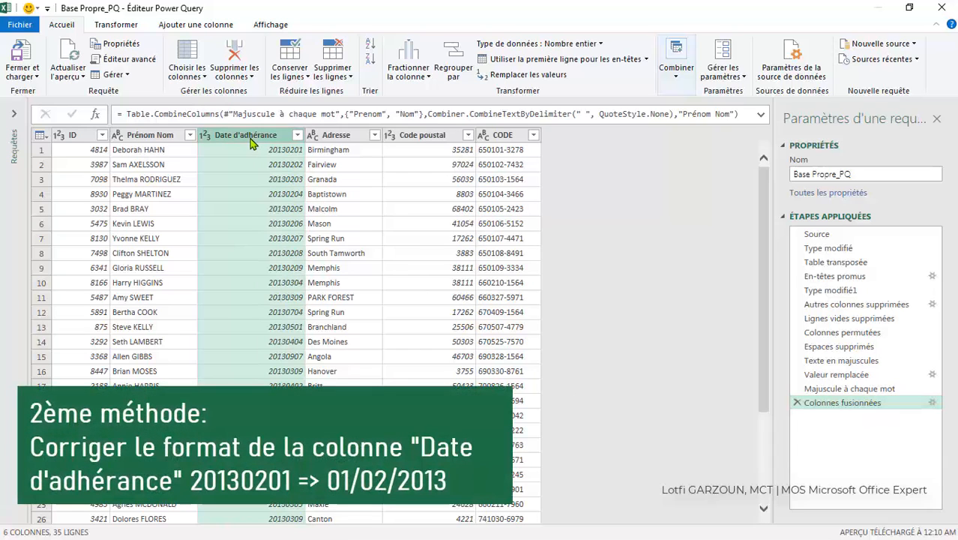
# Add a column from examples, using the suggested value 01/02/2013 derived from Date d'adhérance for the first row.
pyautogui.click(191, 25)
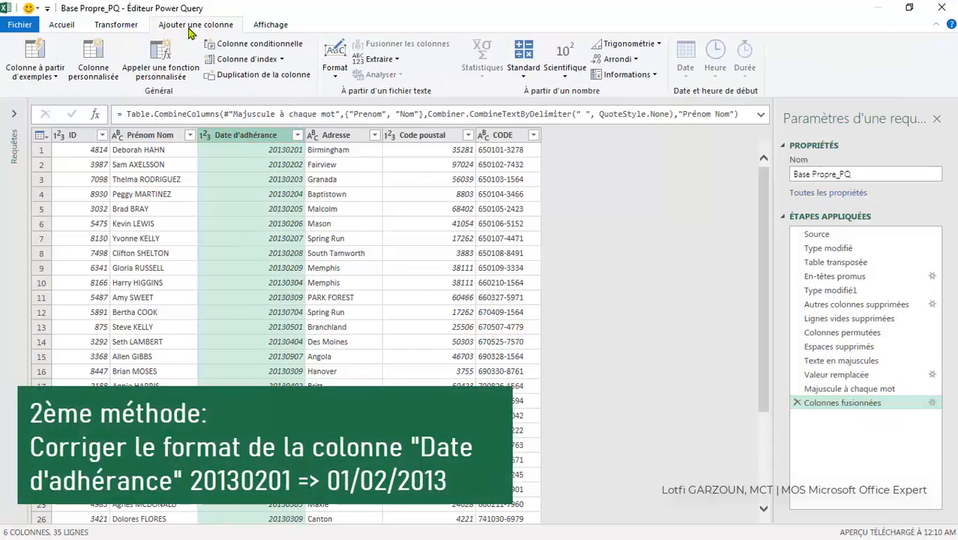
pyautogui.click(43, 61)
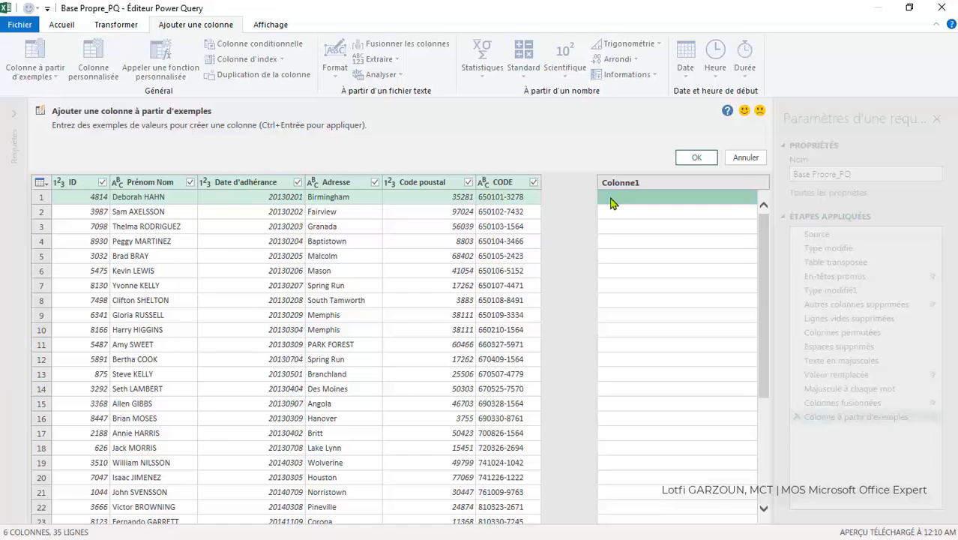
pyautogui.click(611, 201)
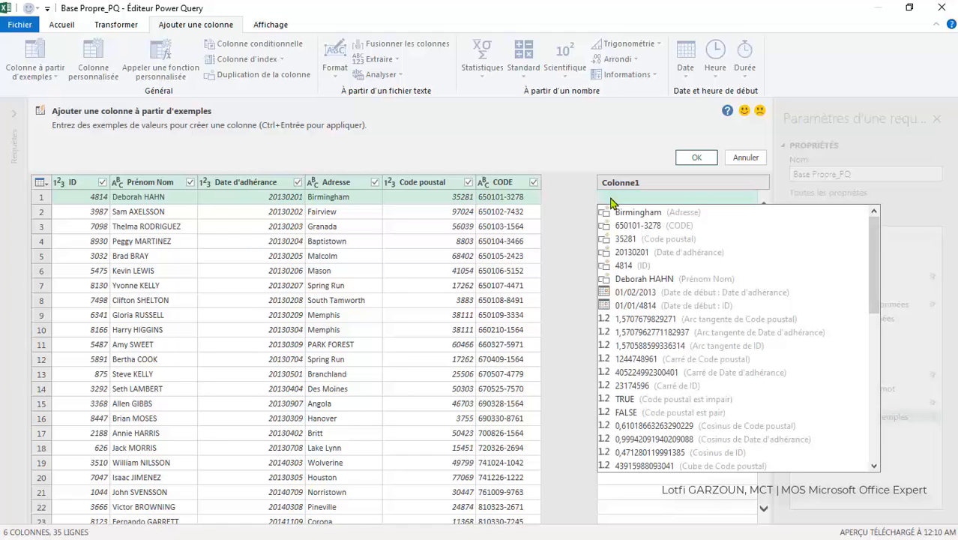
pyautogui.write('01')
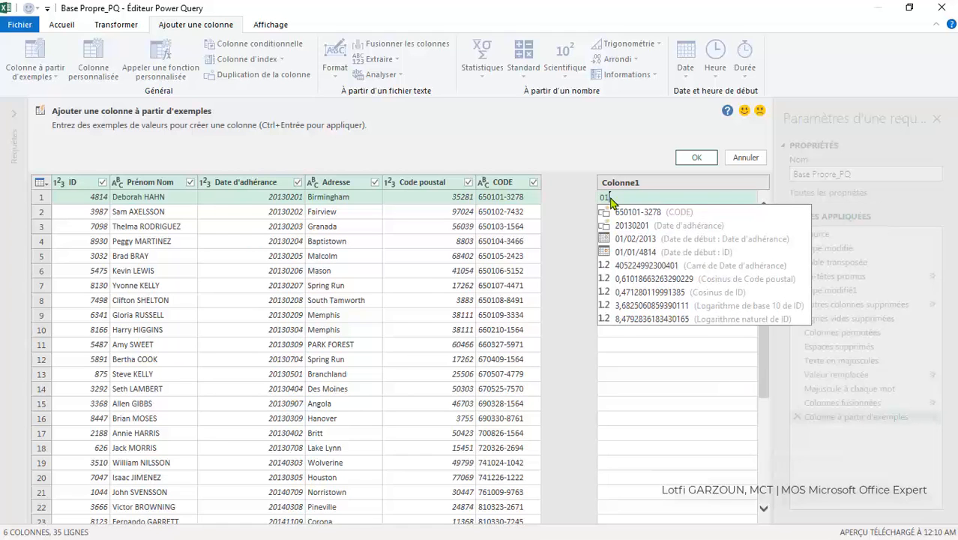
pyautogui.click(630, 244)
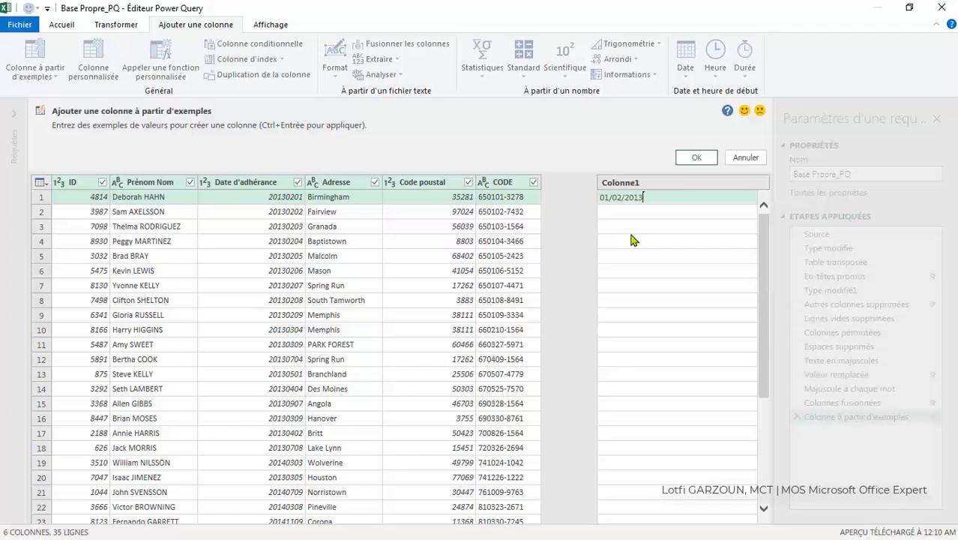
pyautogui.click(696, 159)
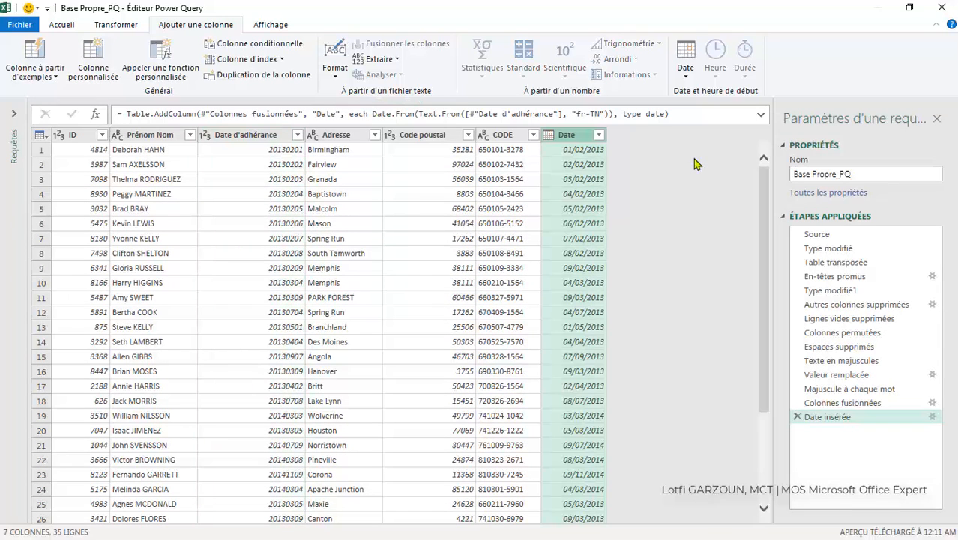
# Delete the original Date d'adhérance column and move the Date column between Prénom Nom and Adresse.
pyautogui.click(267, 142)
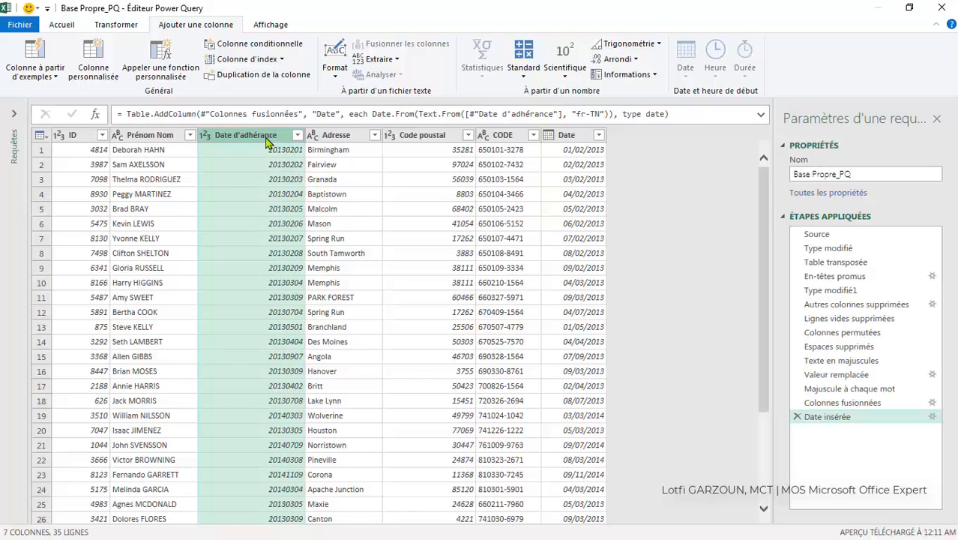
pyautogui.press('Delete')
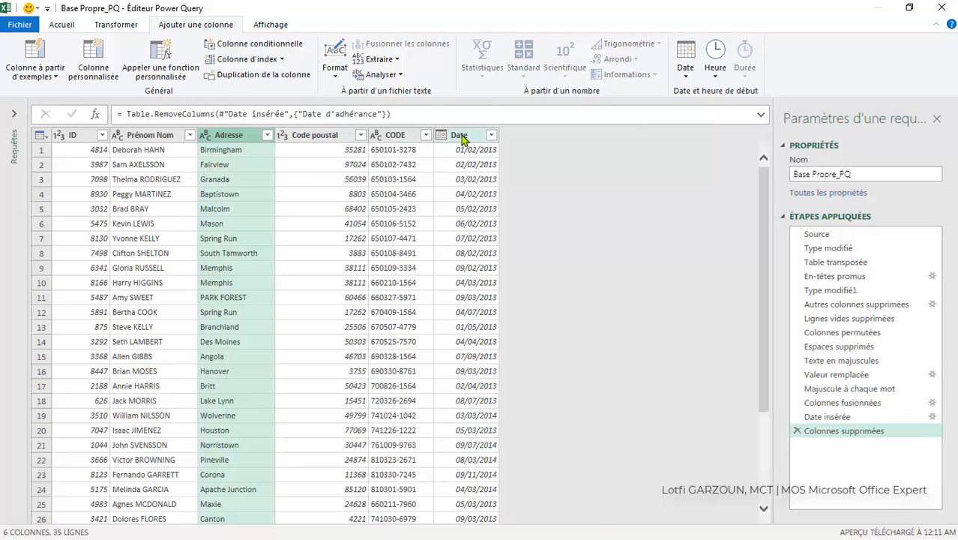
pyautogui.moveTo(463, 140); pyautogui.dragTo(244, 142)
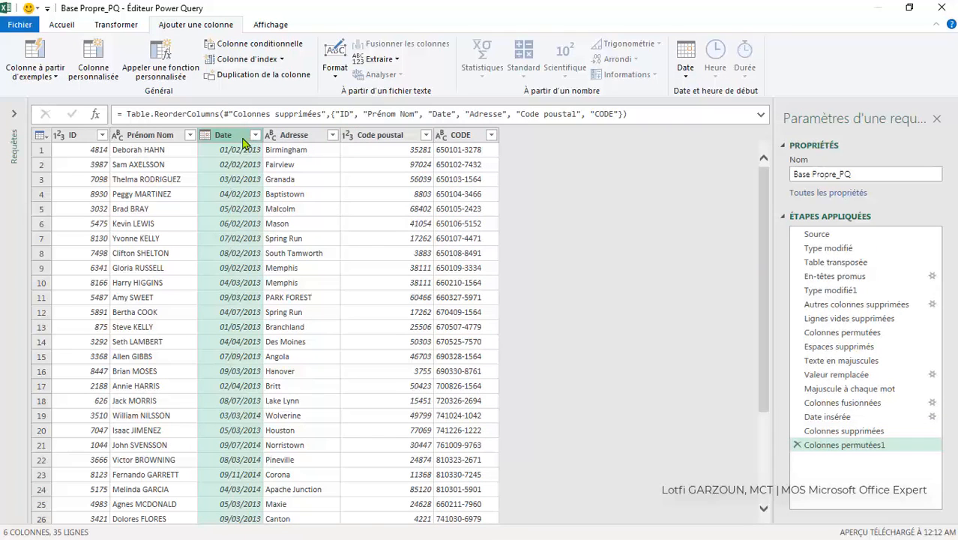
# Rename the Date column as "Date d'adhérance".
pyautogui.doubleClick(238, 137)
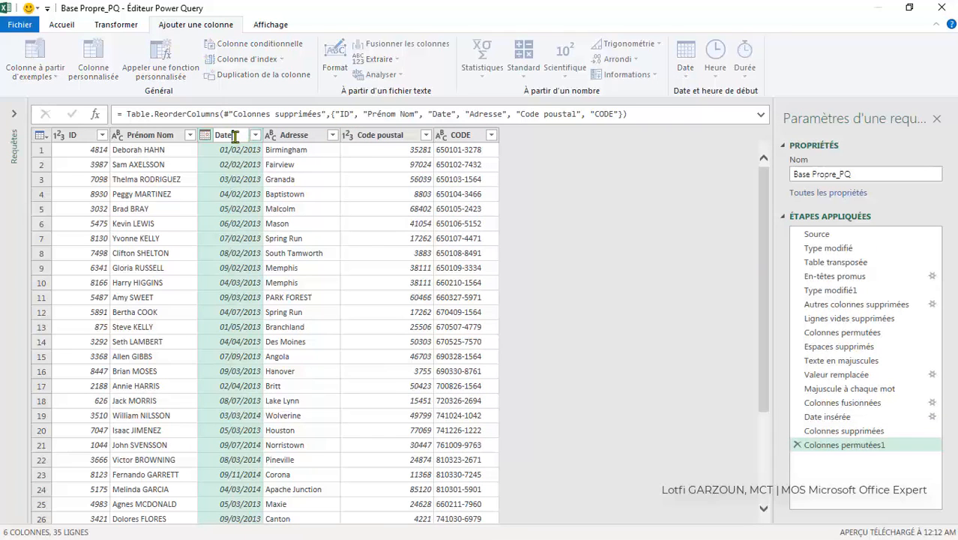
pyautogui.write('d')
pyautogui.write("'adhéran")
pyautogui.write('ce')
pyautogui.press('Return')
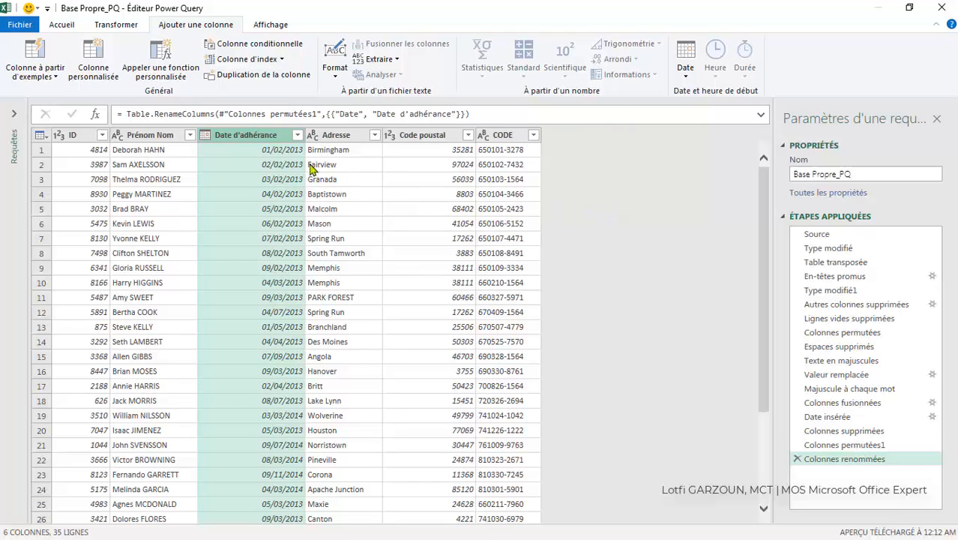
# Remove the rows with duplicate values in the Date d'adhérance column.
pyautogui.click(66, 24)
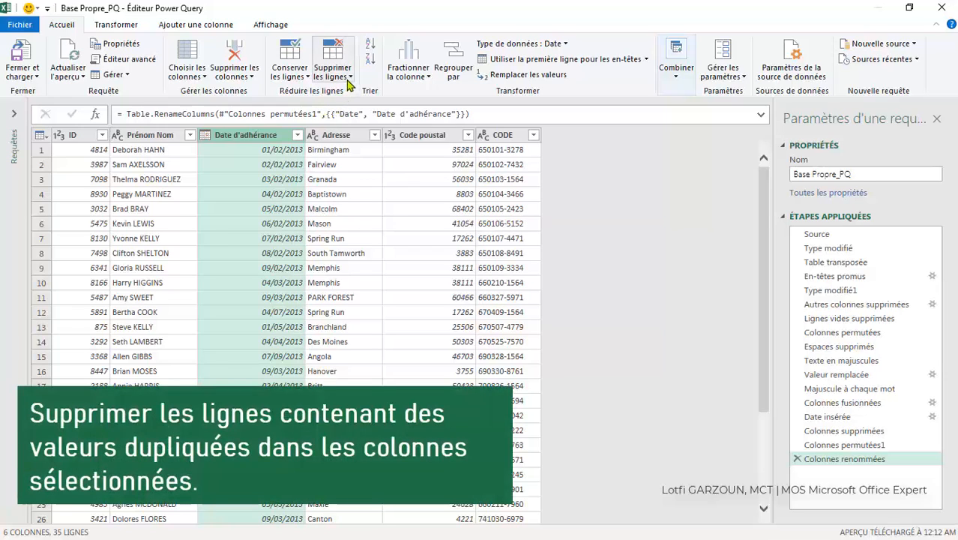
pyautogui.click(349, 78)
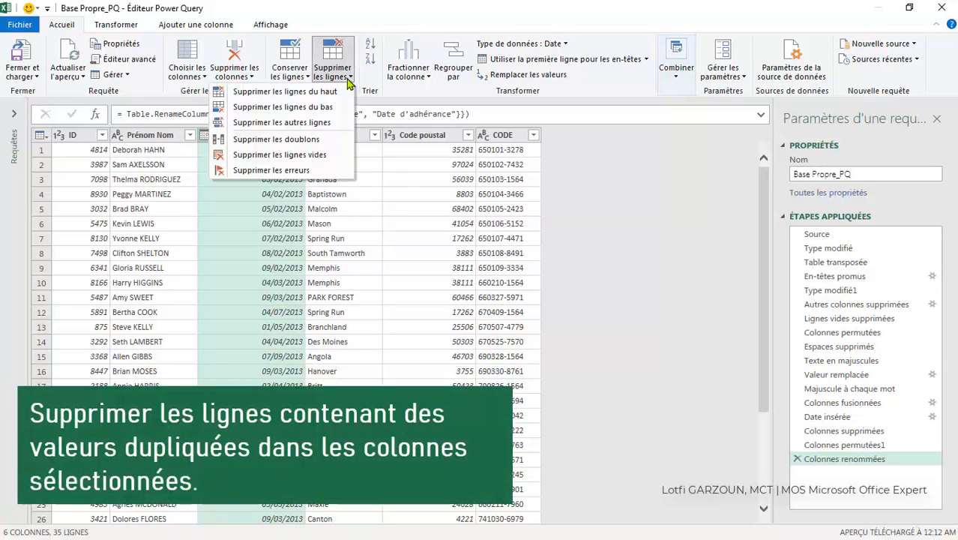
pyautogui.click(325, 142)
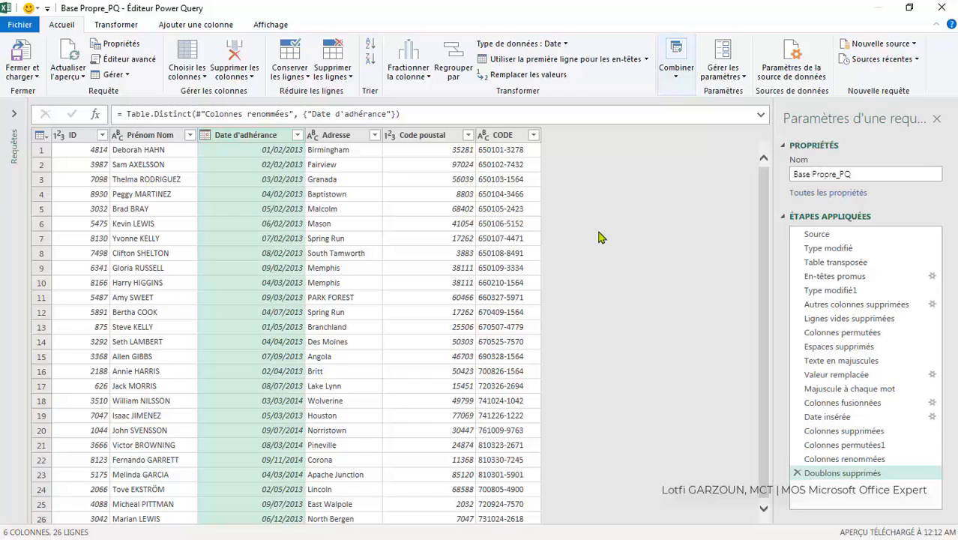
# Close the query editor and load the Base Propre_PQ query as a table on a new worksheet.
pyautogui.click(36, 77)
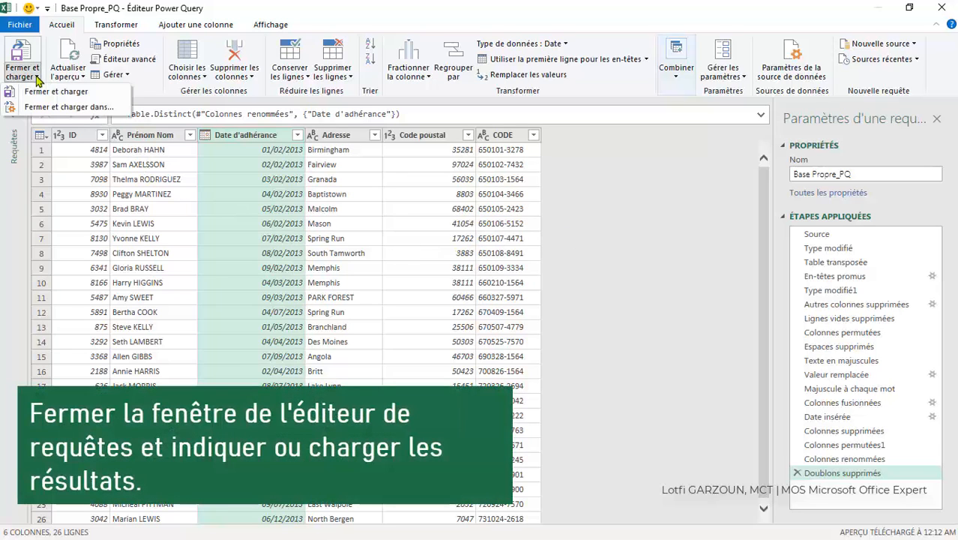
pyautogui.click(58, 107)
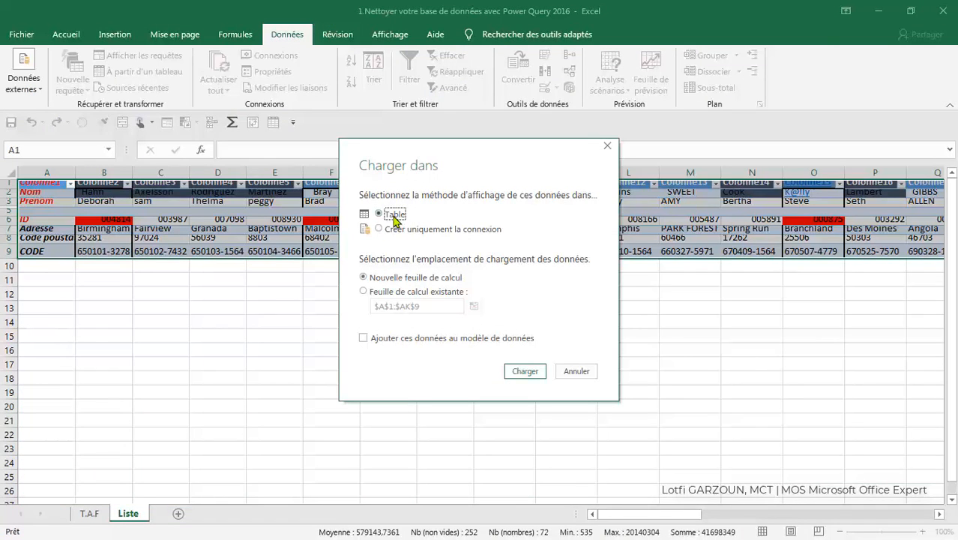
pyautogui.click(524, 372)
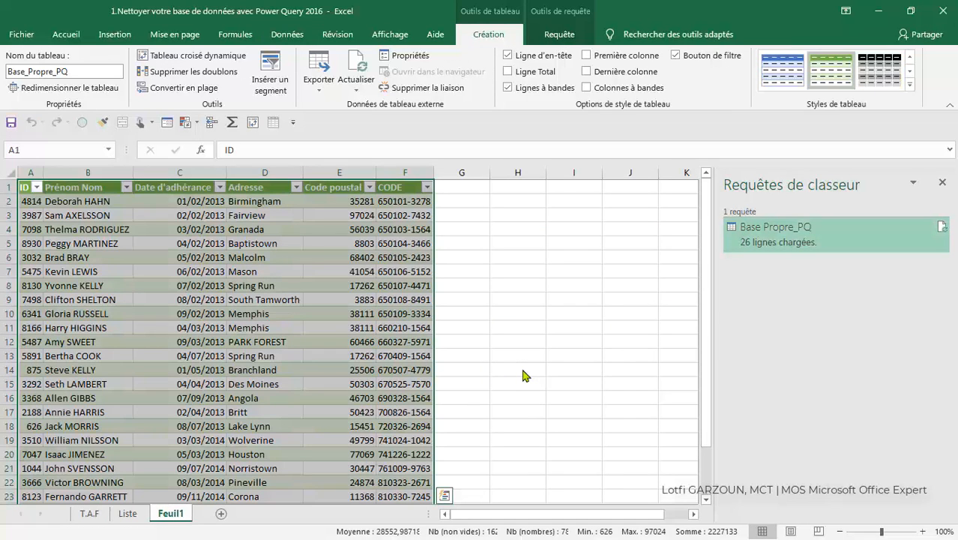
pyautogui.click(495, 249)
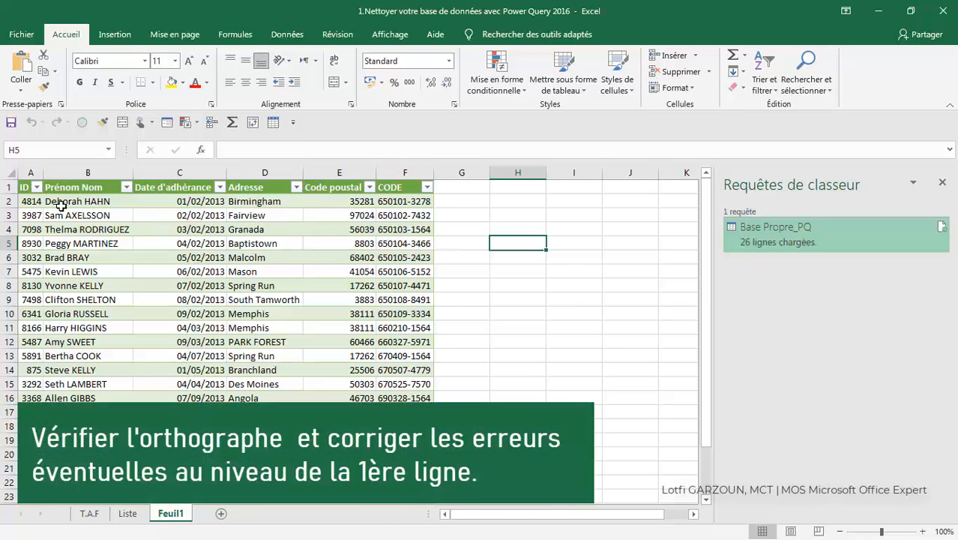
# Spell-check the table's header row in French, replacing "adhérance" with "adhérence" and "poustal" with "postal".
pyautogui.click(9, 186)
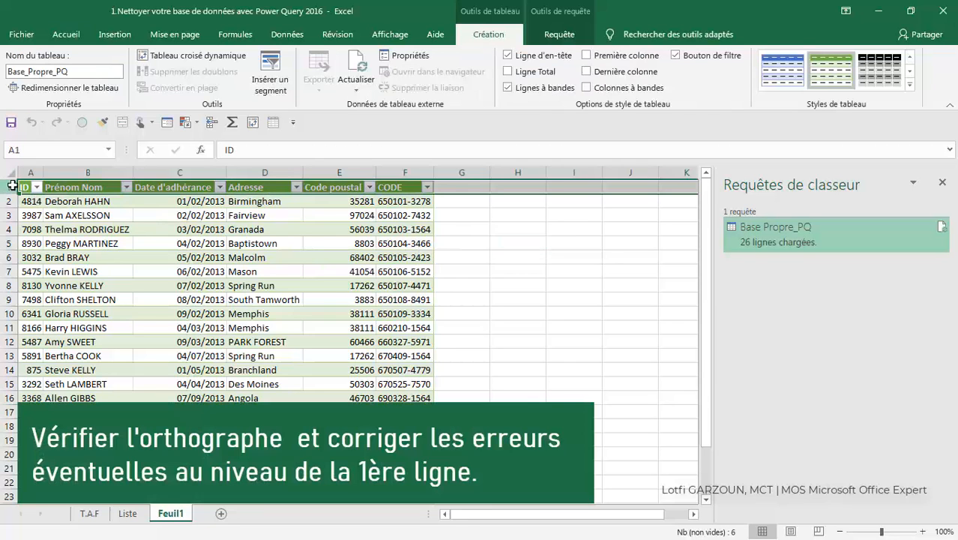
pyautogui.click(337, 34)
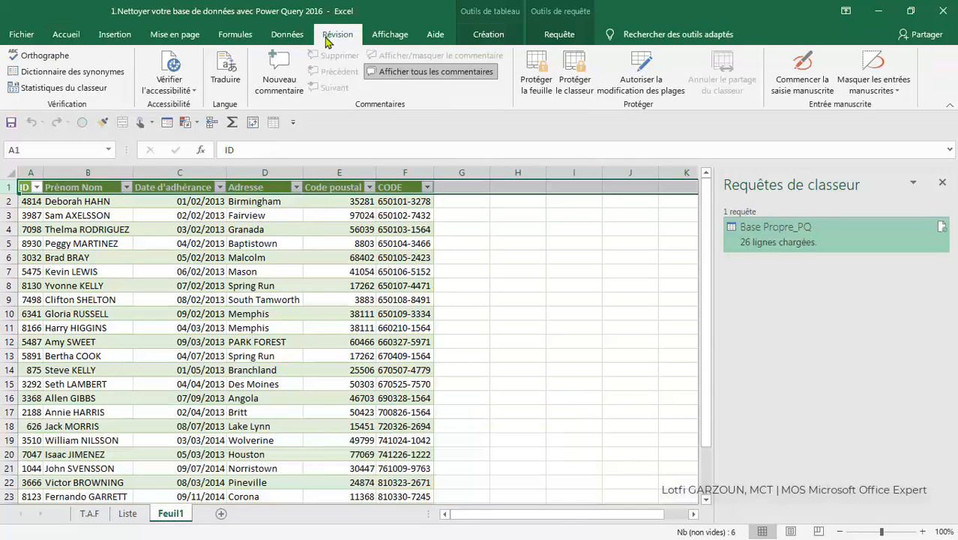
pyautogui.click(45, 56)
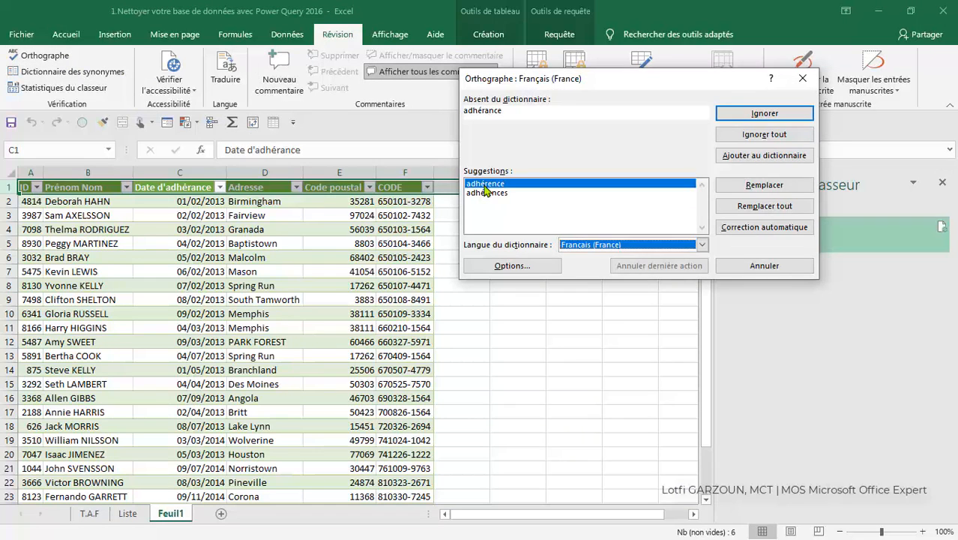
pyautogui.click(756, 186)
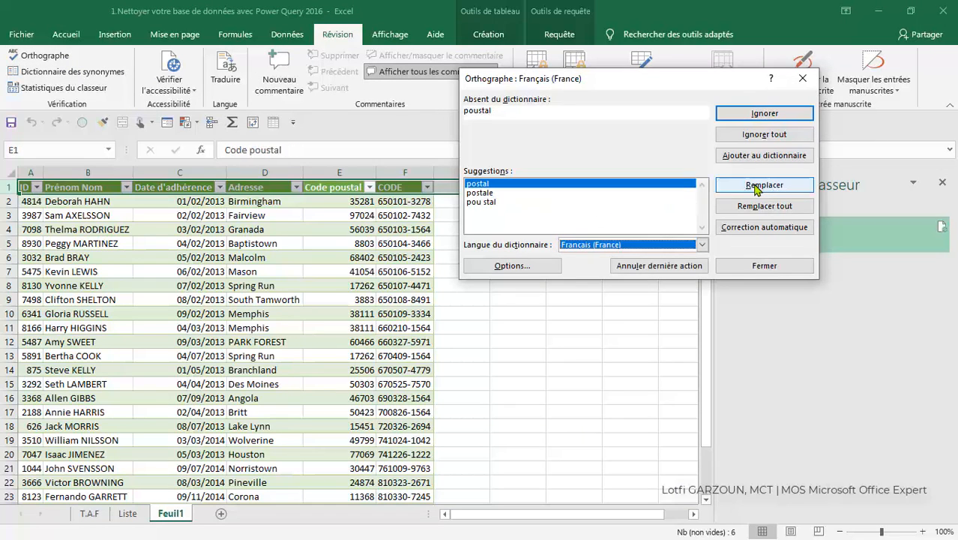
pyautogui.click(755, 186)
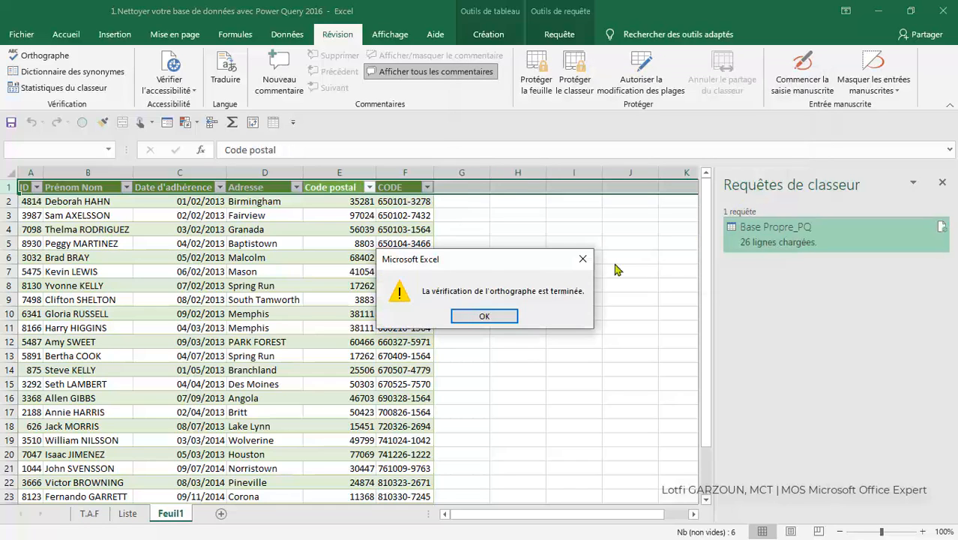
pyautogui.click(487, 315)
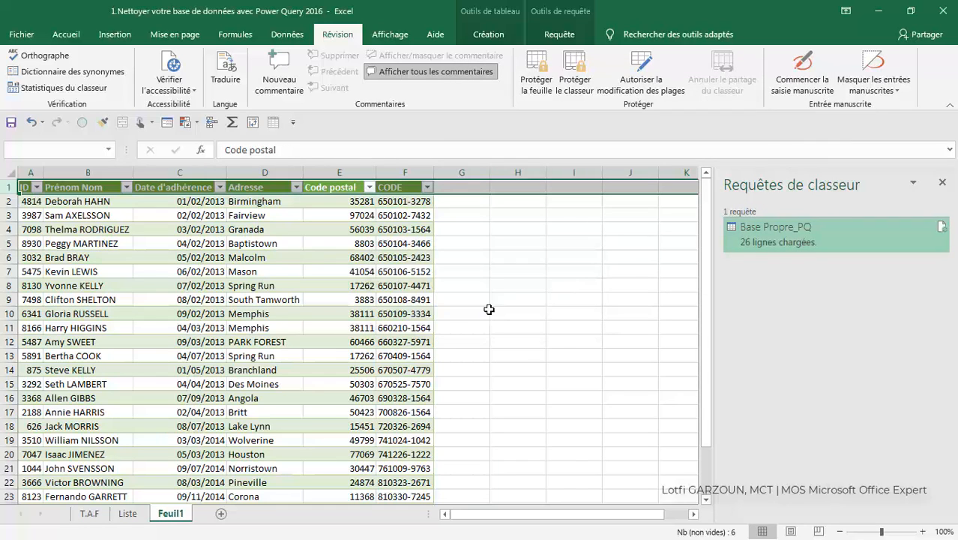
pyautogui.click(505, 254)
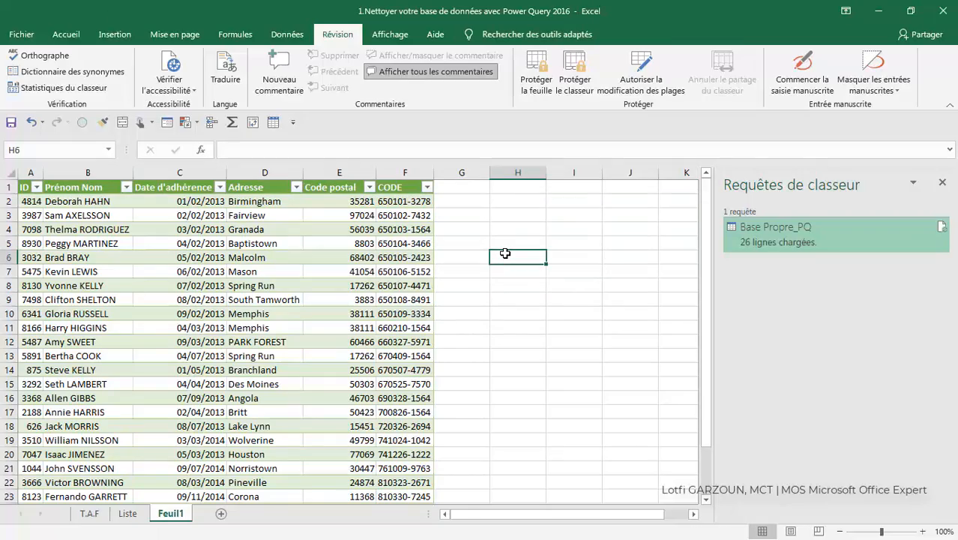